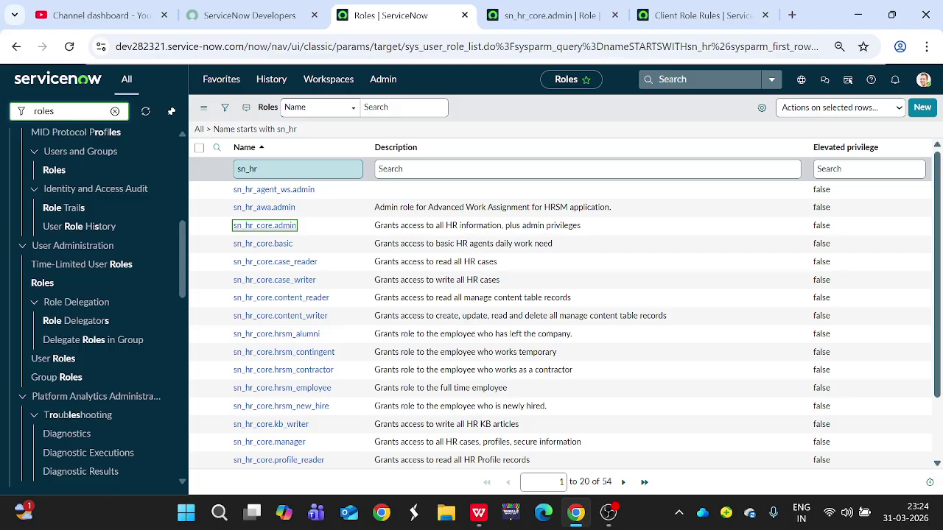
# - Open the sn_hr_core.admin role record and review its Name, Assignable by and Description fields
pyautogui.doubleClick(247, 169)
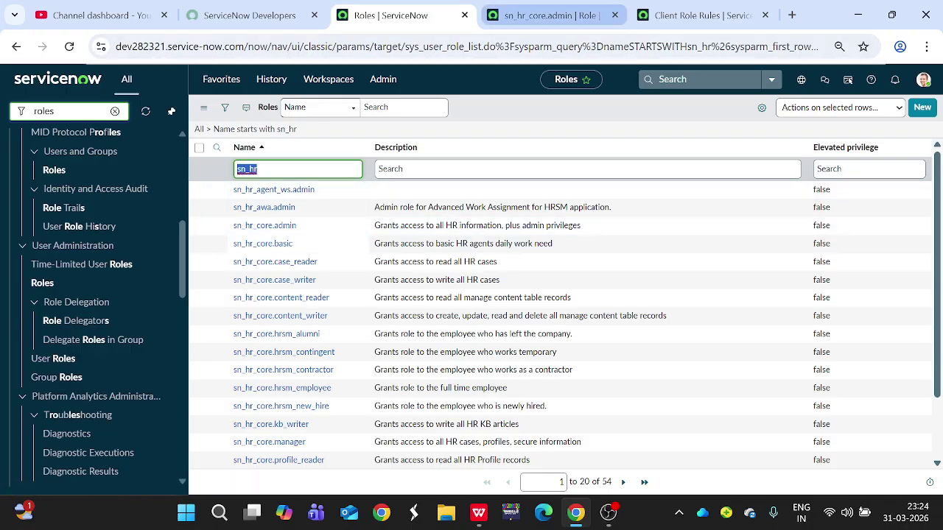
pyautogui.click(545, 14)
pyautogui.doubleClick(223, 176)
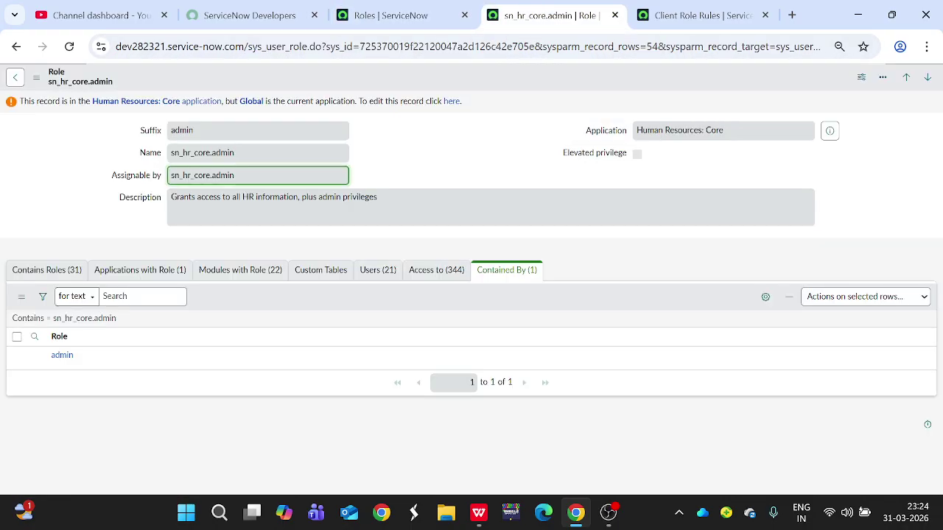
pyautogui.doubleClick(223, 154)
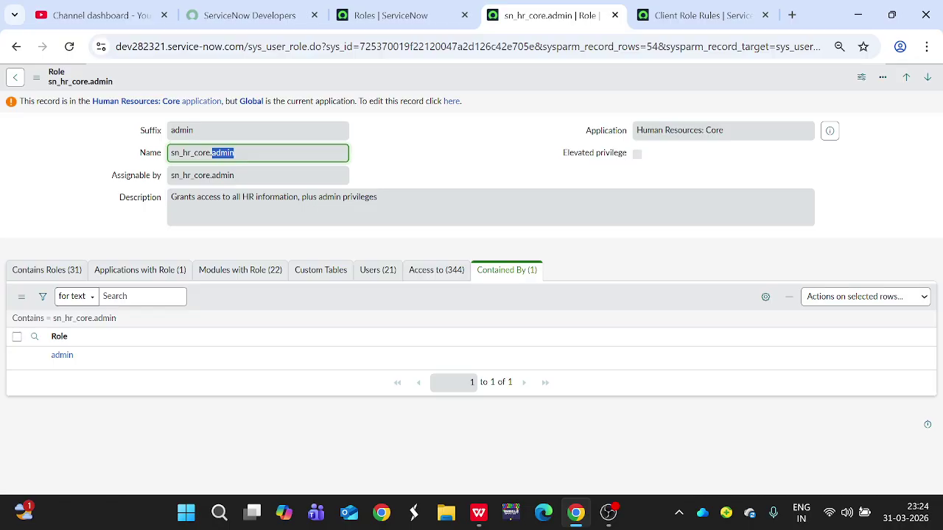
pyautogui.click(366, 197)
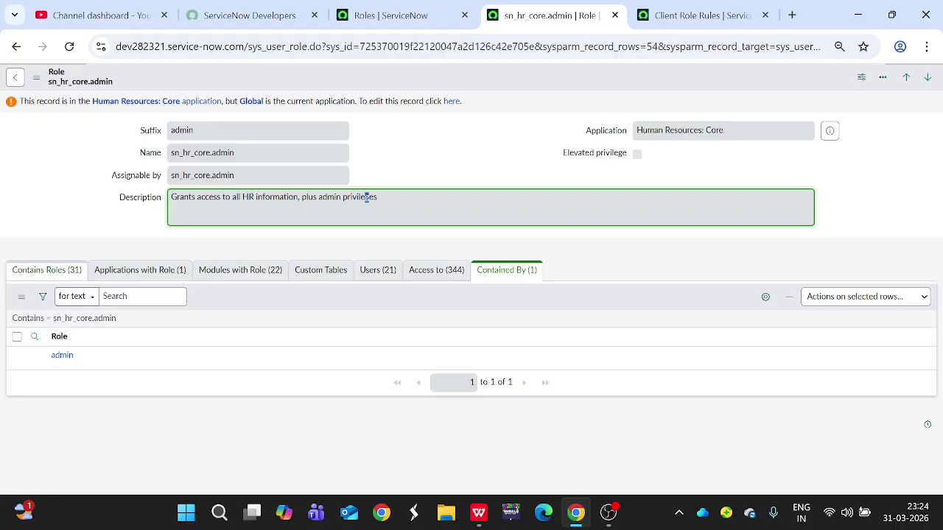
# - Look through the list of roles contained in the sn_hr_core.admin role
pyautogui.click(47, 270)
pyautogui.scroll(-1, 78, 287)
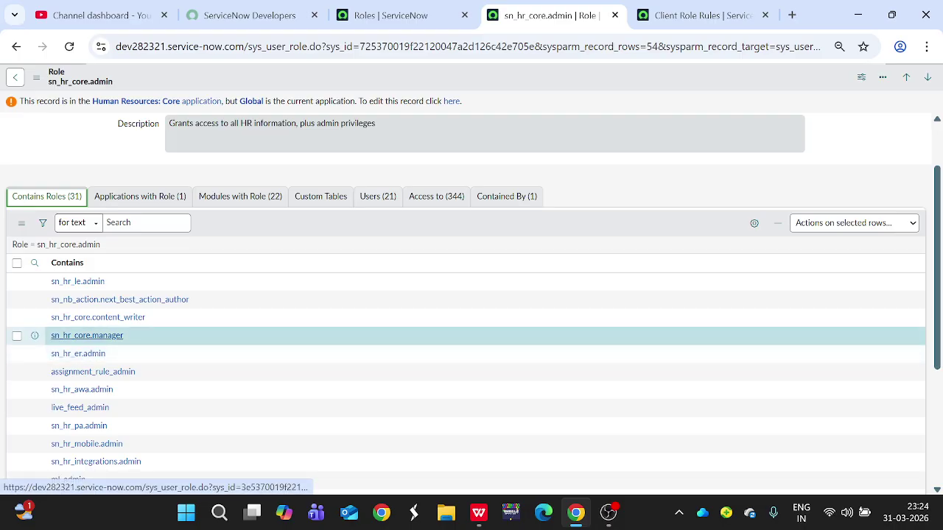
pyautogui.scroll(-3, 220, 317)
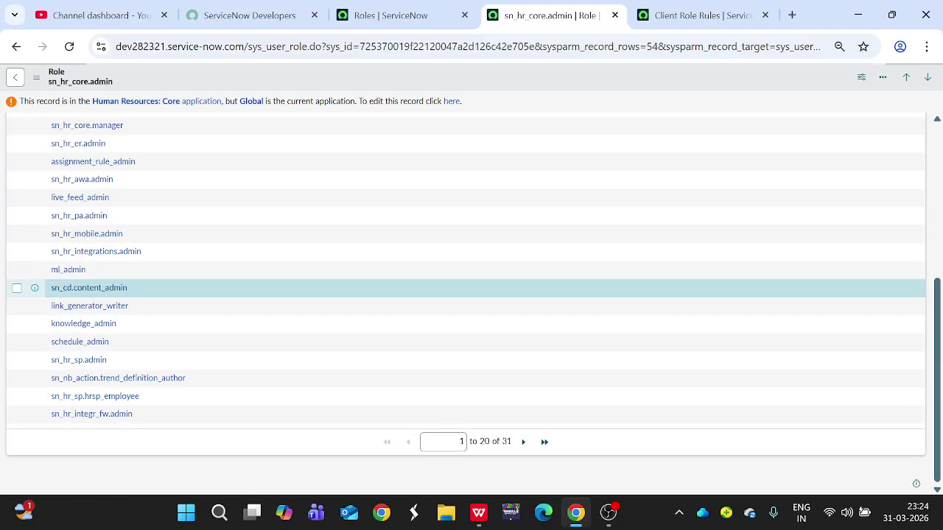
pyautogui.scroll(3, 221, 287)
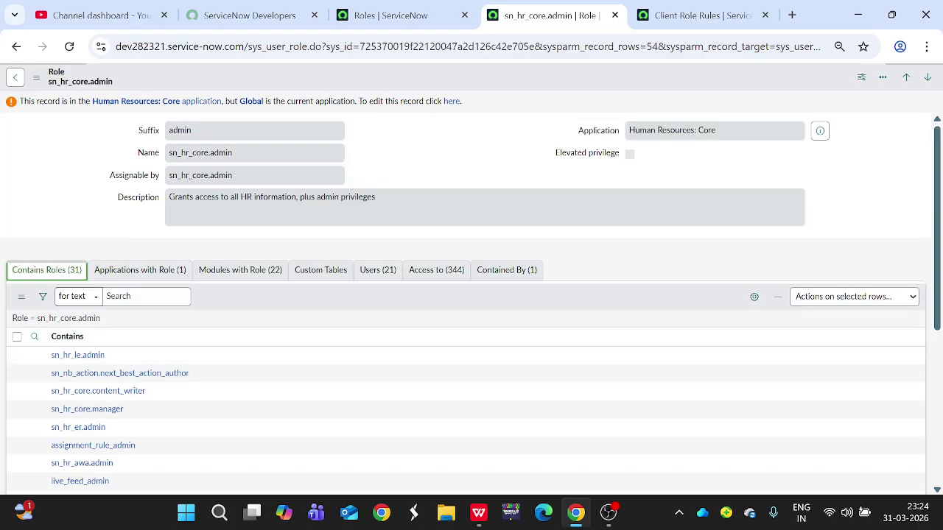
# - Open the sn_hr_core.basic role from the Roles list in a separate browser tab and review its name
pyautogui.click(390, 15)
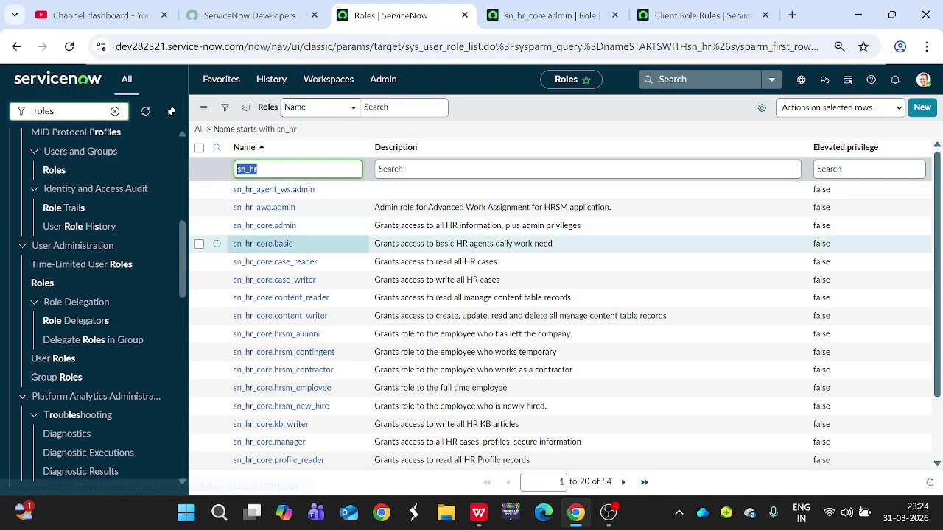
pyautogui.middleClick(262, 244)
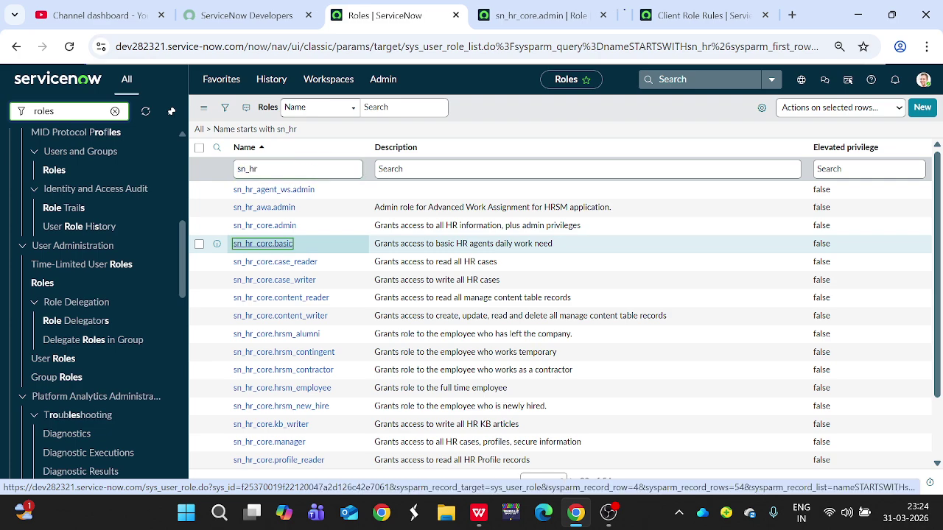
pyautogui.click(589, 15)
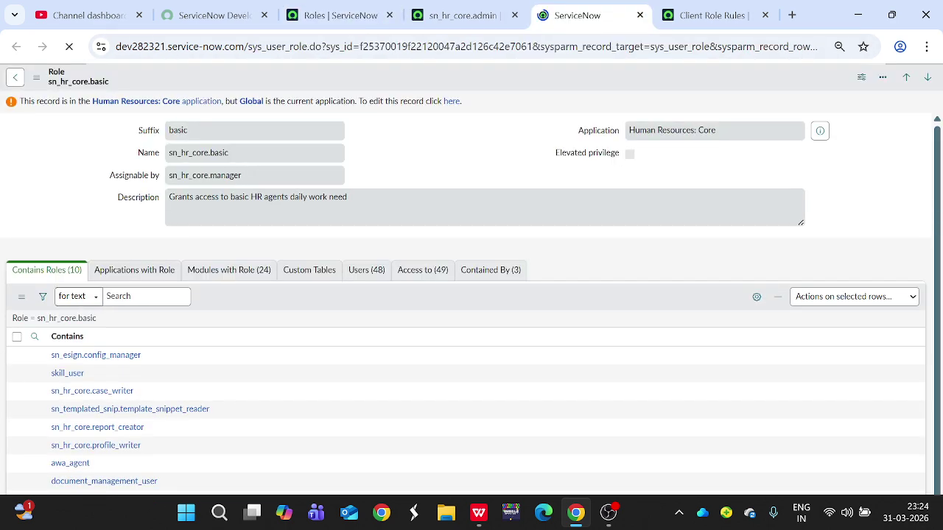
pyautogui.doubleClick(219, 153)
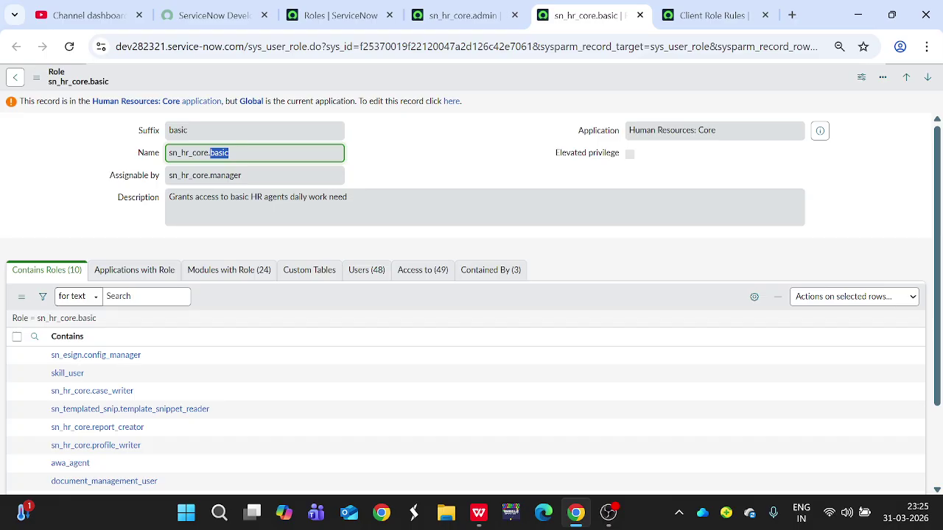
pyautogui.tripleClick(219, 153)
pyautogui.doubleClick(220, 153)
# - Open the sn_hr_core.manager role from the Roles list in a separate browser tab and check its Assignable by field
pyautogui.click(464, 16)
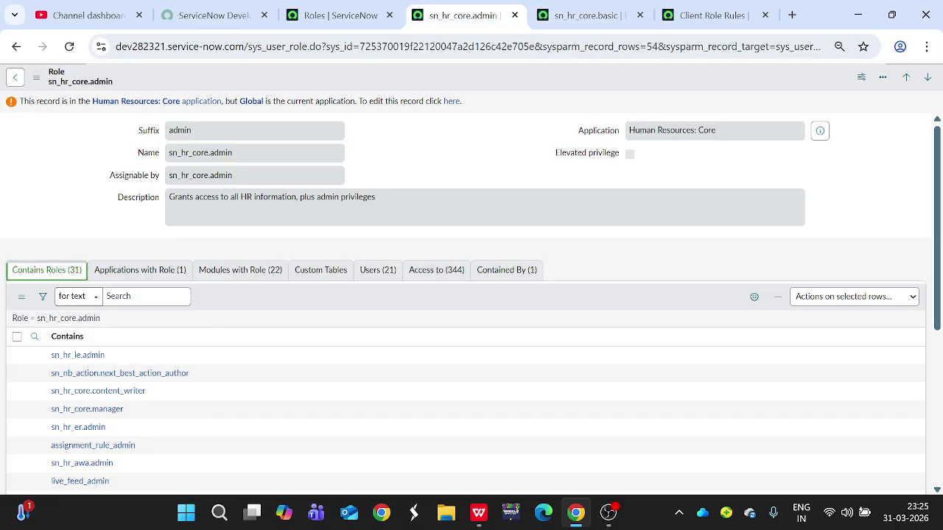
pyautogui.click(335, 15)
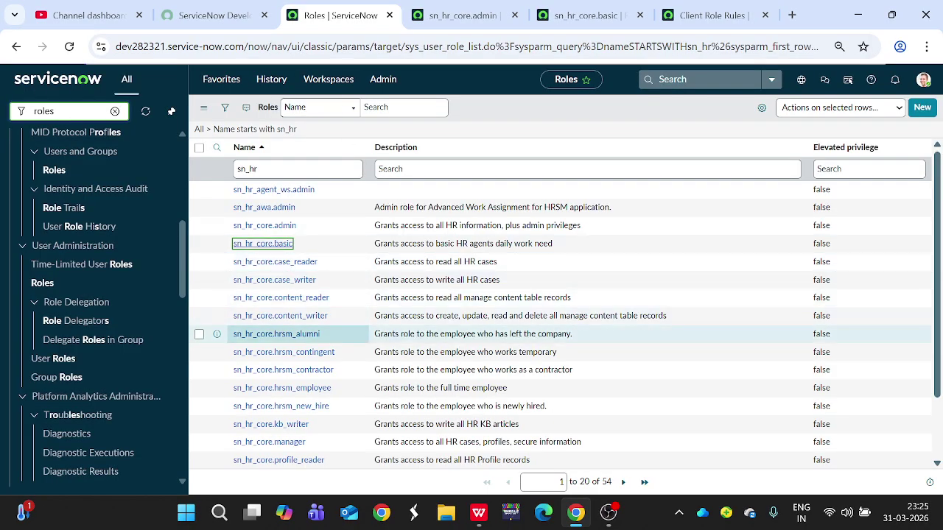
pyautogui.scroll(-1, 294, 334)
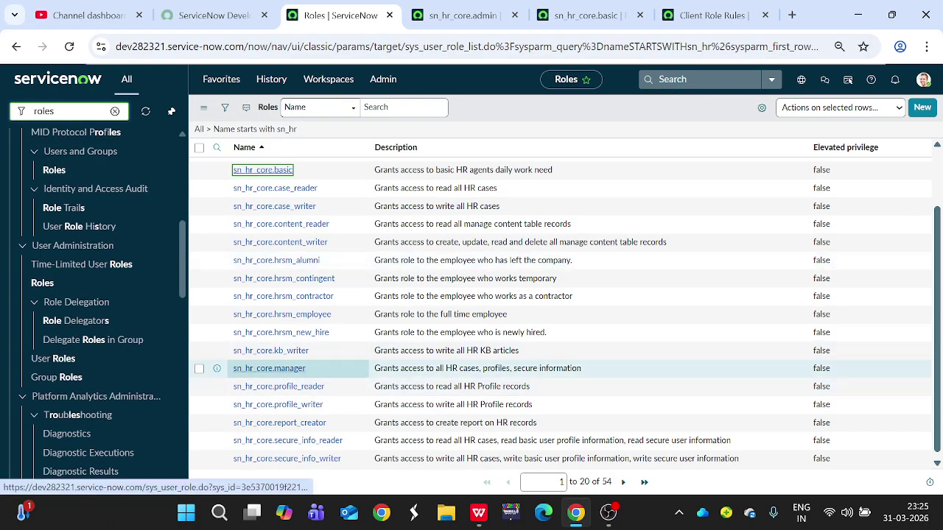
pyautogui.keyDown('ctrl'); pyautogui.click(269, 369); pyautogui.keyUp('ctrl')
pyautogui.click(611, 16)
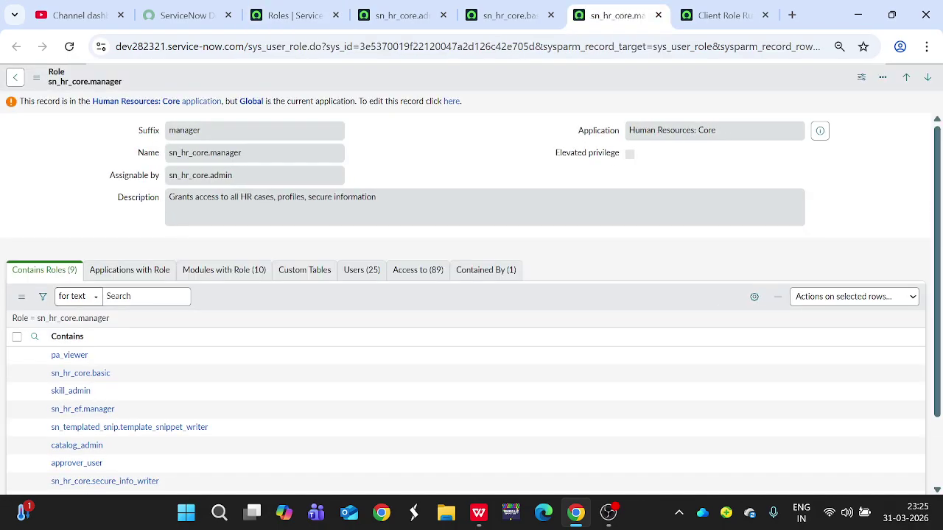
pyautogui.doubleClick(221, 176)
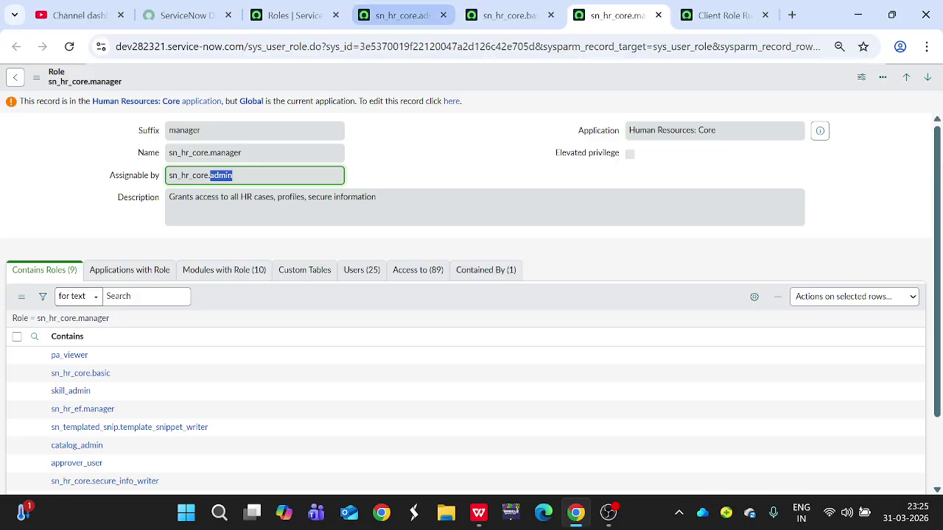
# - Return to the sn_hr_core.admin role record and compare its Name with its Assignable by field
pyautogui.click(402, 16)
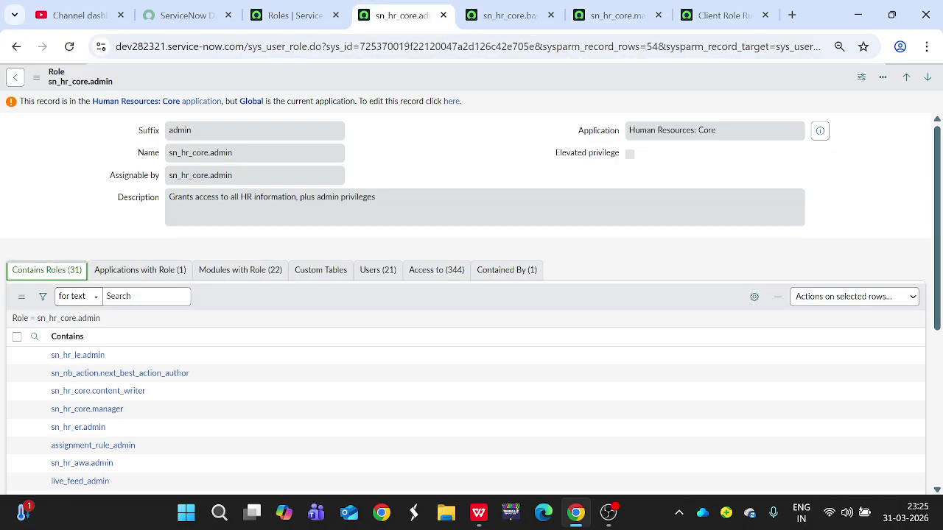
pyautogui.moveTo(110, 175); pyautogui.dragTo(159, 176)
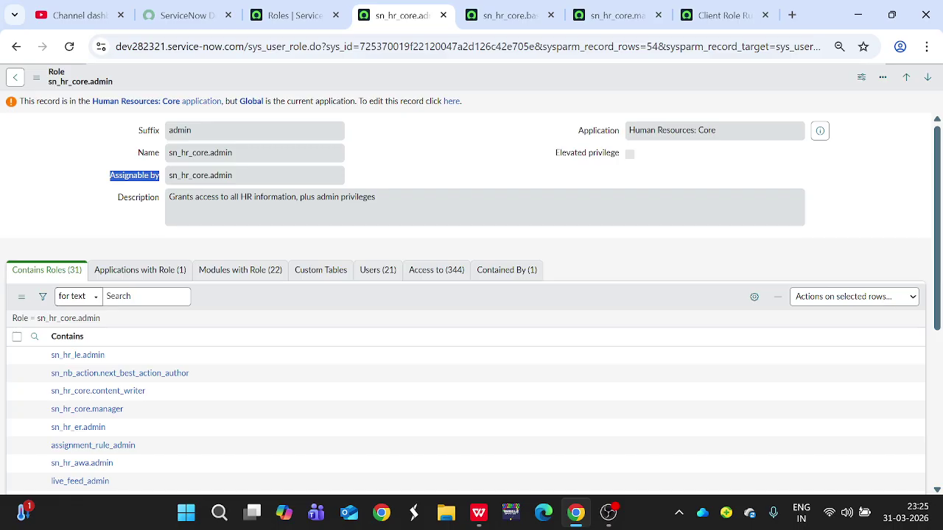
pyautogui.doubleClick(221, 153)
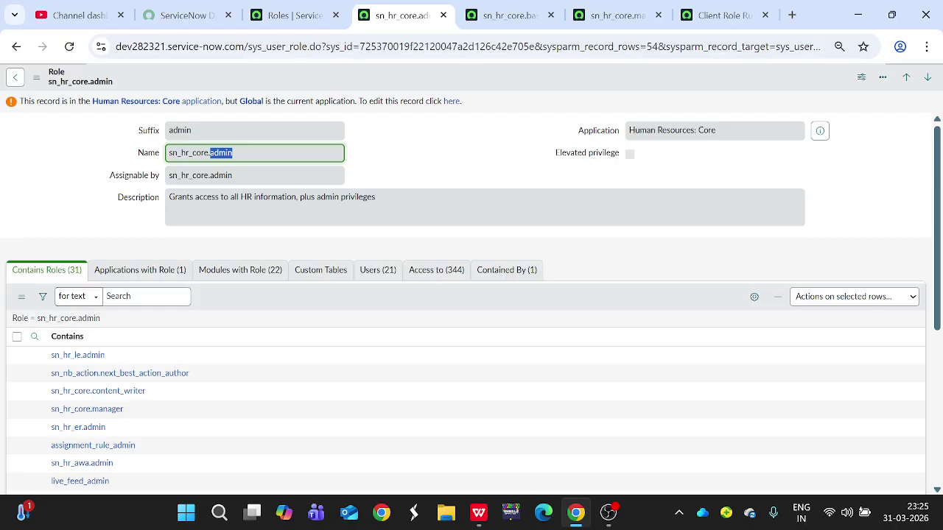
pyautogui.tripleClick(195, 175)
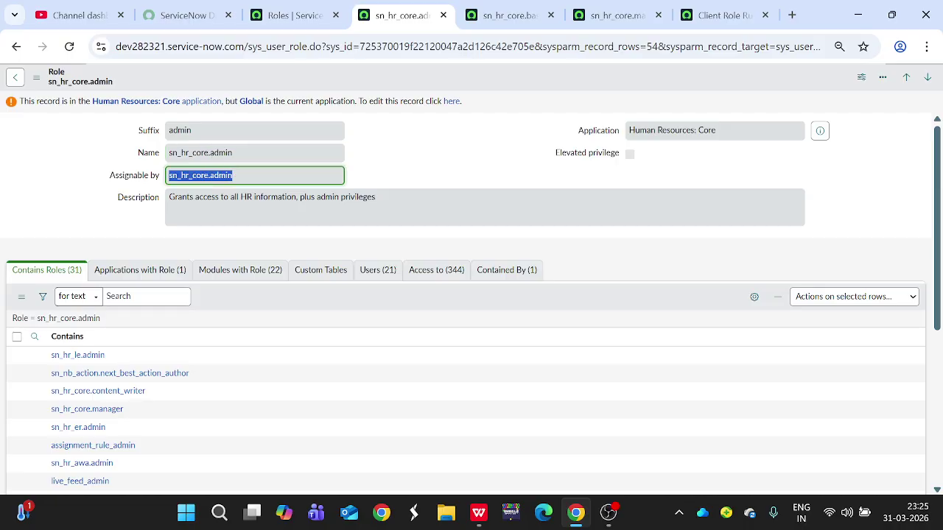
# - Switch to the sn_hr_core.basic role record and compare its Name with the role in its Assignable by field
pyautogui.hotkey('ctrl', 'Tab')
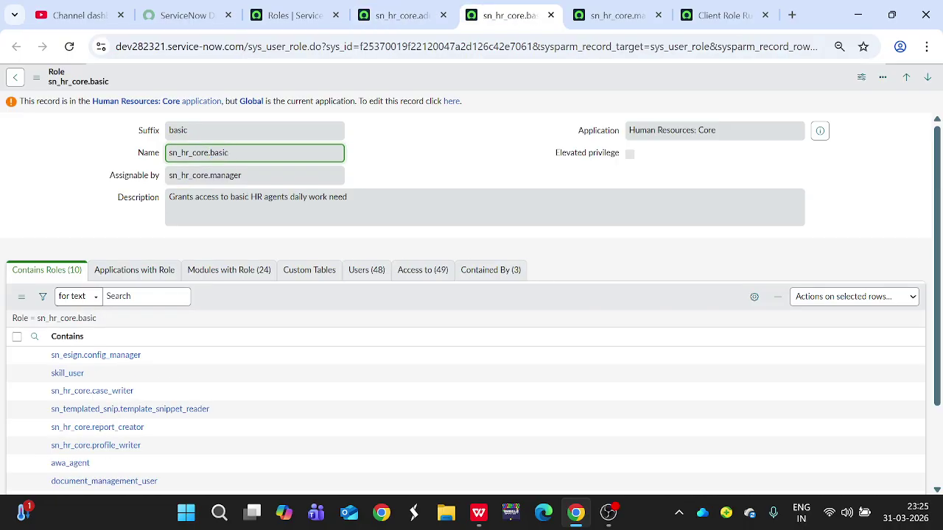
pyautogui.doubleClick(189, 153)
pyautogui.tripleClick(189, 153)
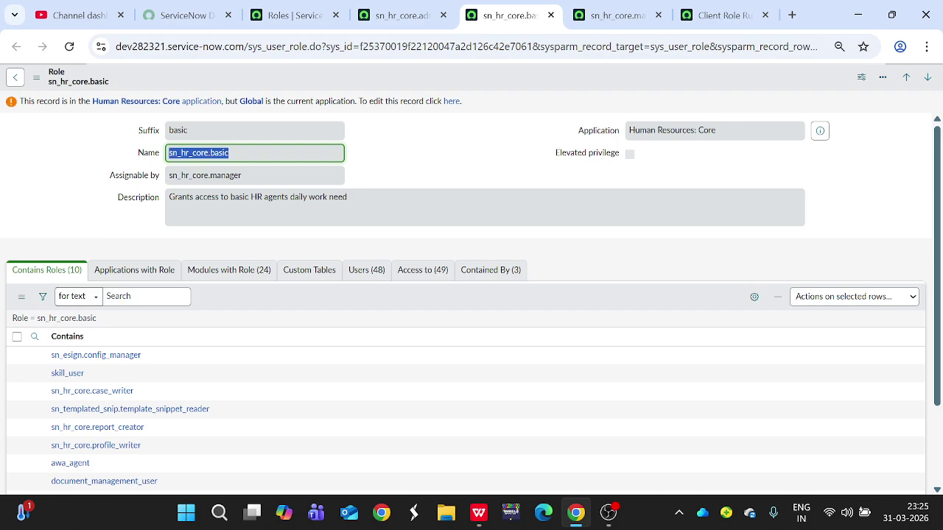
pyautogui.tripleClick(224, 175)
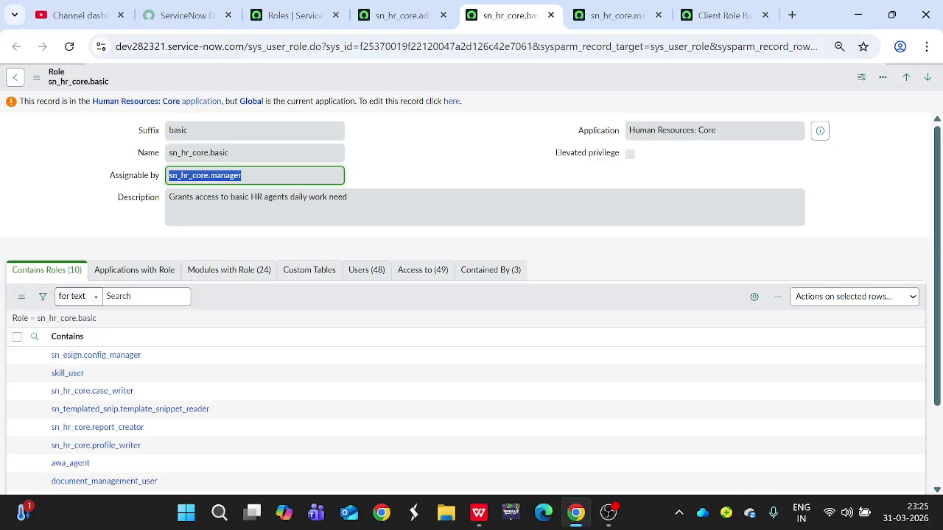
pyautogui.tripleClick(224, 175)
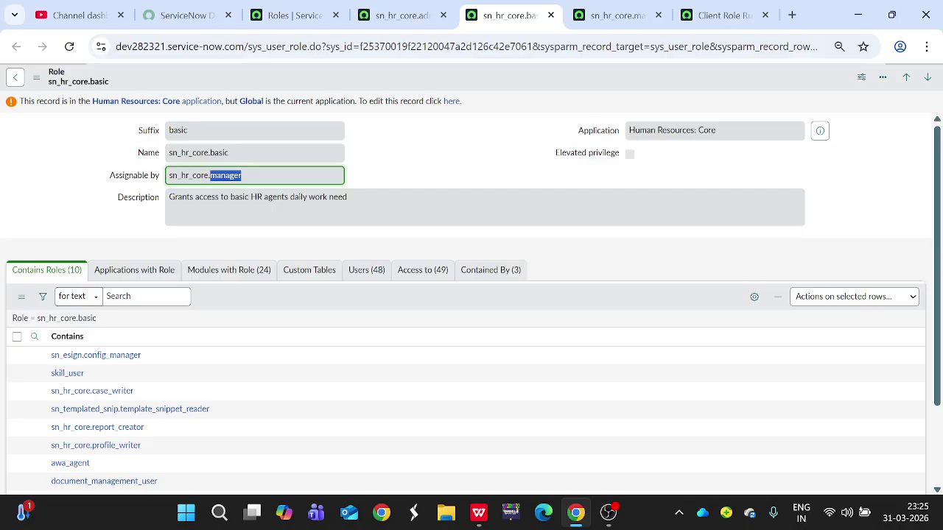
pyautogui.tripleClick(225, 175)
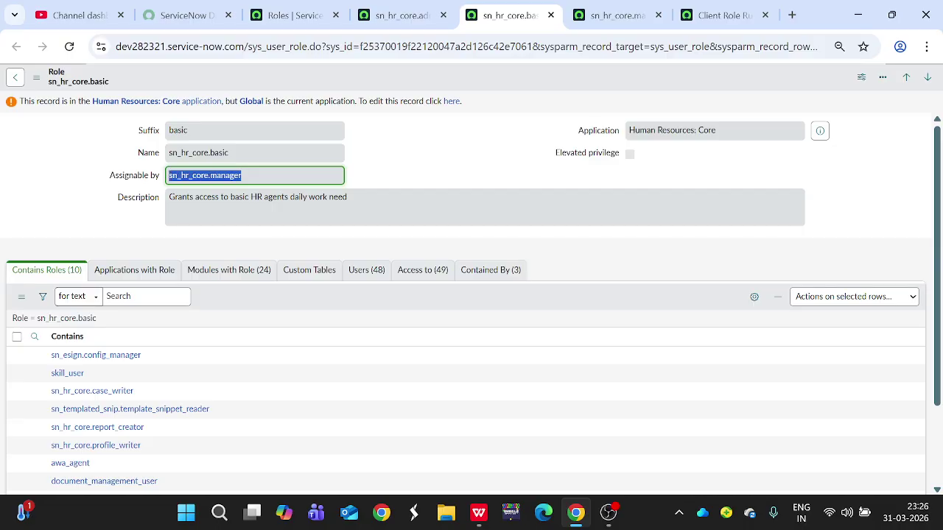
pyautogui.tripleClick(225, 175)
pyautogui.tripleClick(215, 153)
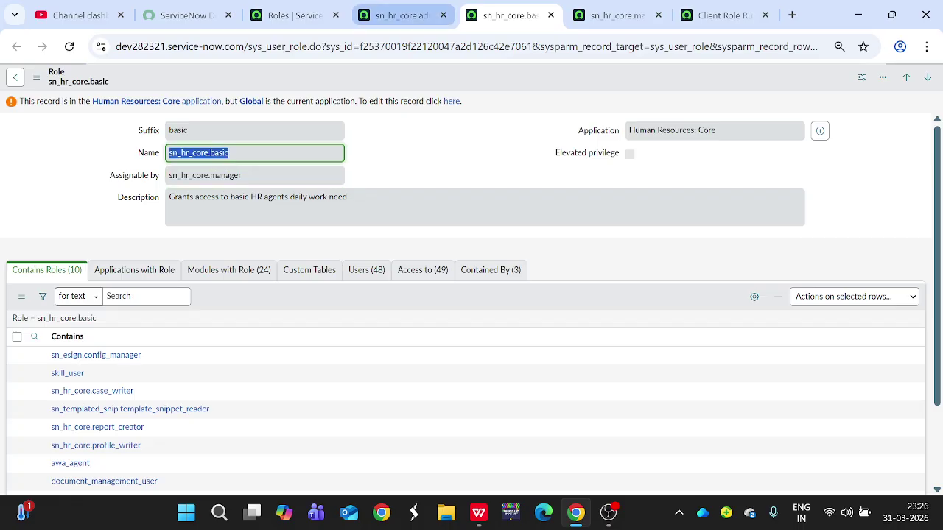
# - Locate sn_hr_core.manager among the roles contained in the sn_hr_core.admin role
pyautogui.click(402, 16)
pyautogui.tripleClick(221, 153)
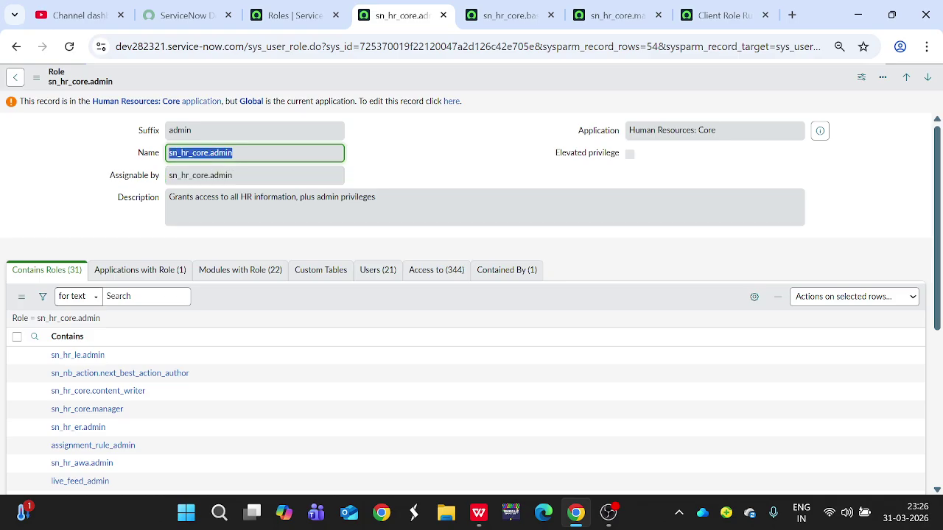
pyautogui.scroll(-1, 242, 272)
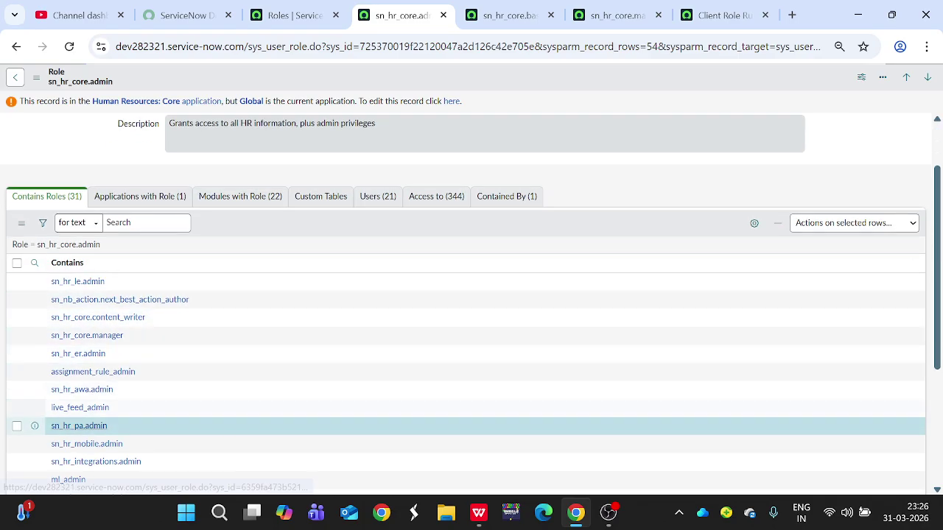
pyautogui.scroll(-1, 77, 354)
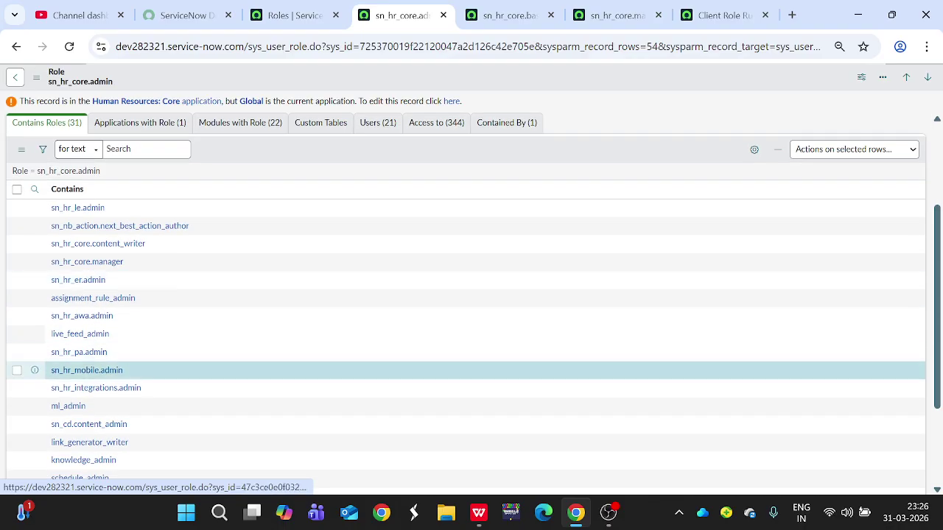
pyautogui.moveTo(125, 262); pyautogui.dragTo(60, 262)
pyautogui.scroll(1, 436, 127)
pyautogui.scroll(2, 437, 127)
# - Check the basic role's Name and the manager role's Suffix, Name and Assignable by fields, and return to the sn_hr_core.admin record
pyautogui.click(509, 14)
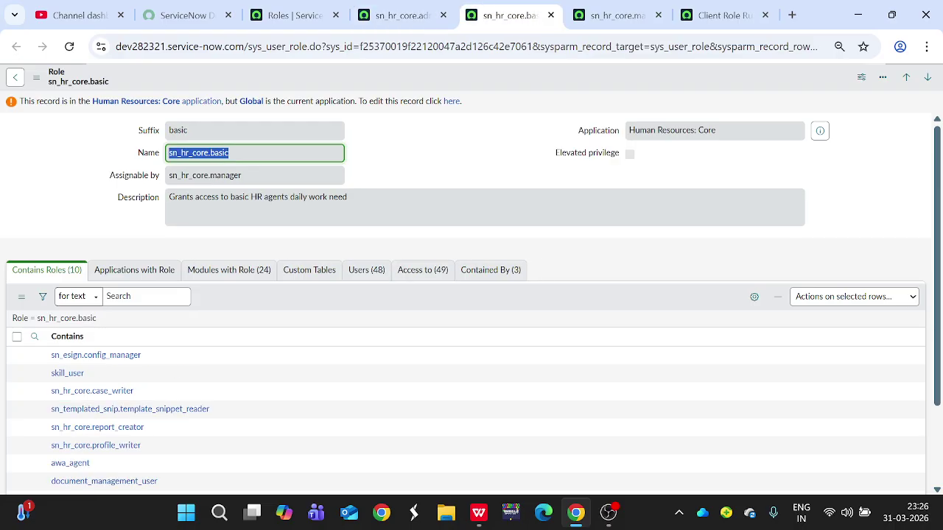
pyautogui.moveTo(234, 154); pyautogui.dragTo(168, 153)
pyautogui.click(617, 14)
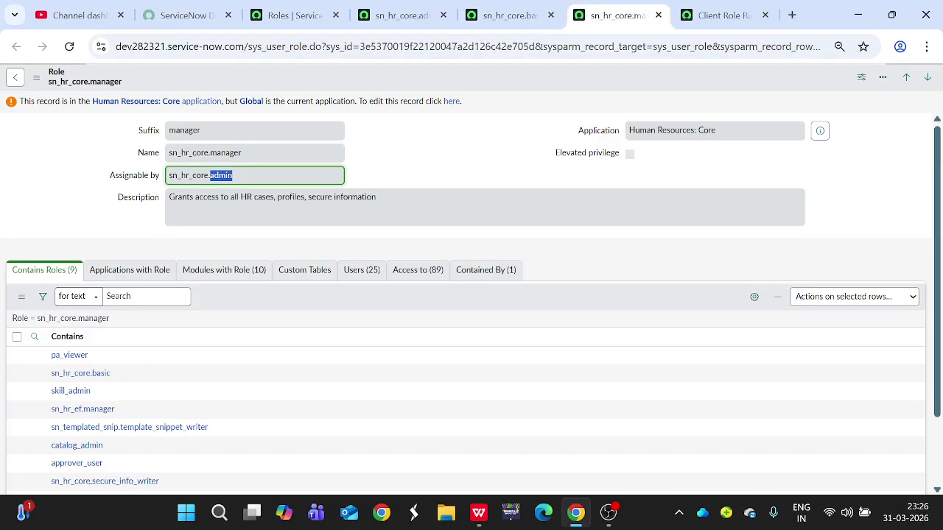
pyautogui.doubleClick(185, 130)
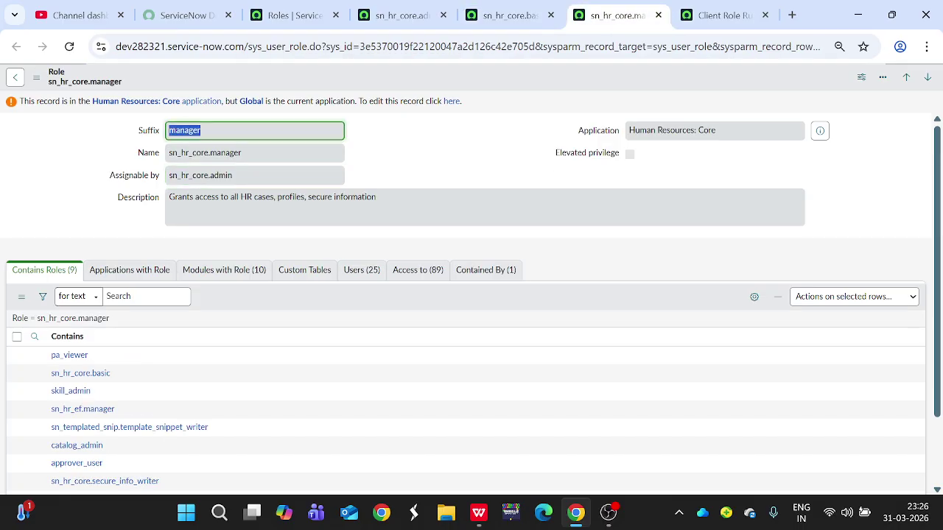
pyautogui.doubleClick(225, 153)
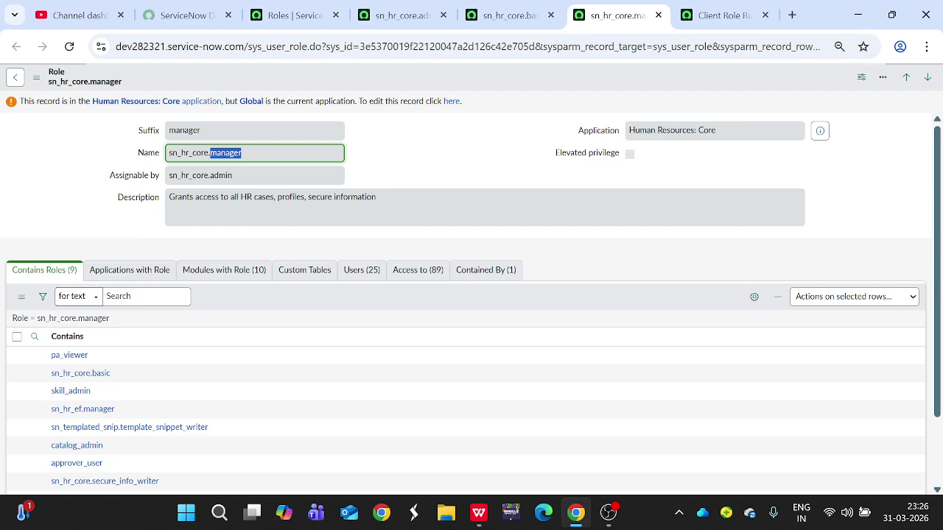
pyautogui.tripleClick(220, 175)
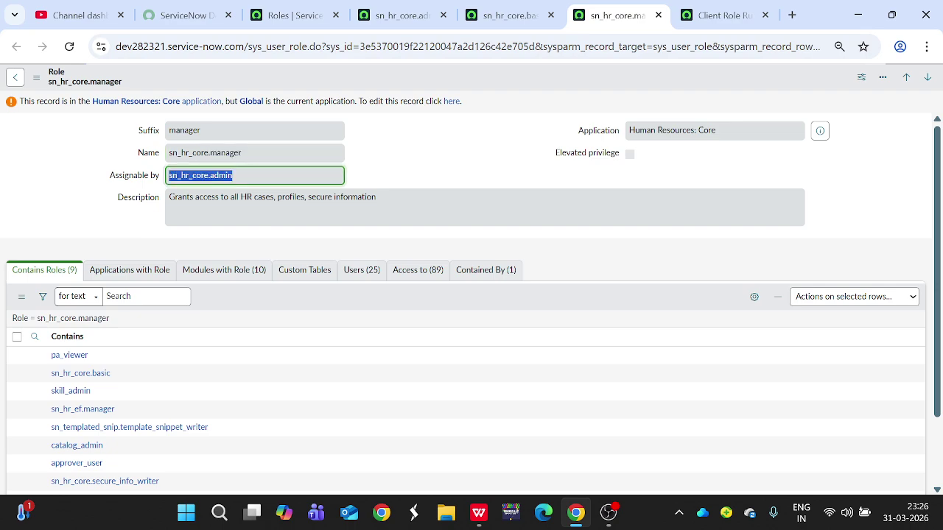
pyautogui.click(402, 16)
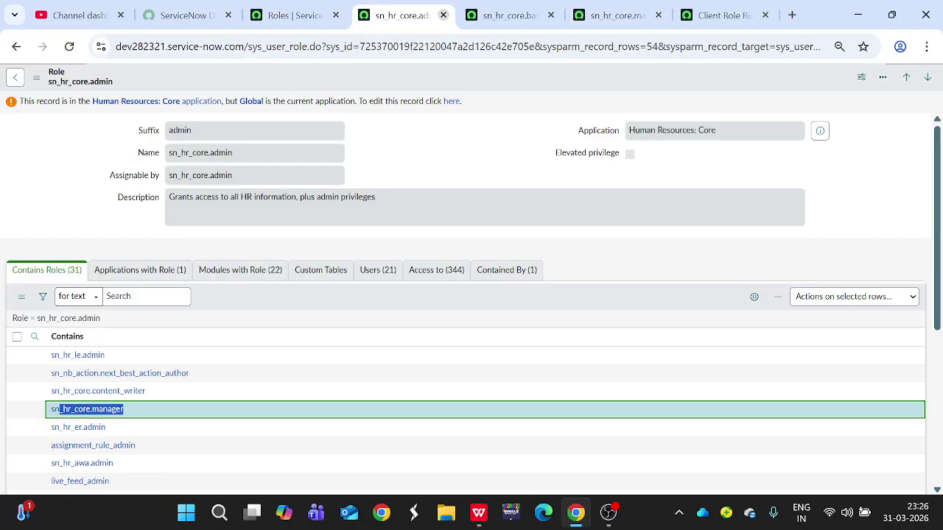
# - Look through the basic, manager and admin role records and the sn_hr roles list, and return to the sn_hr_core.basic record
pyautogui.click(509, 16)
pyautogui.click(618, 15)
pyautogui.click(509, 15)
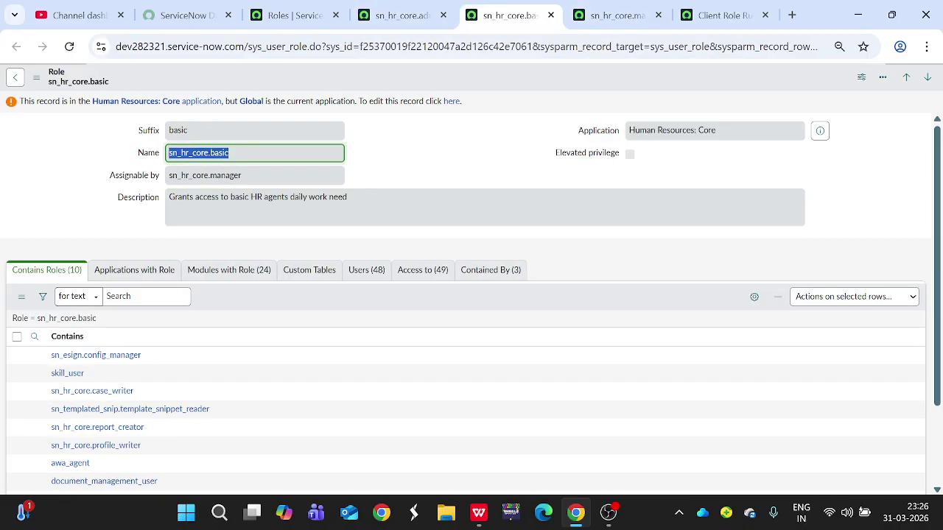
pyautogui.click(402, 16)
pyautogui.click(295, 16)
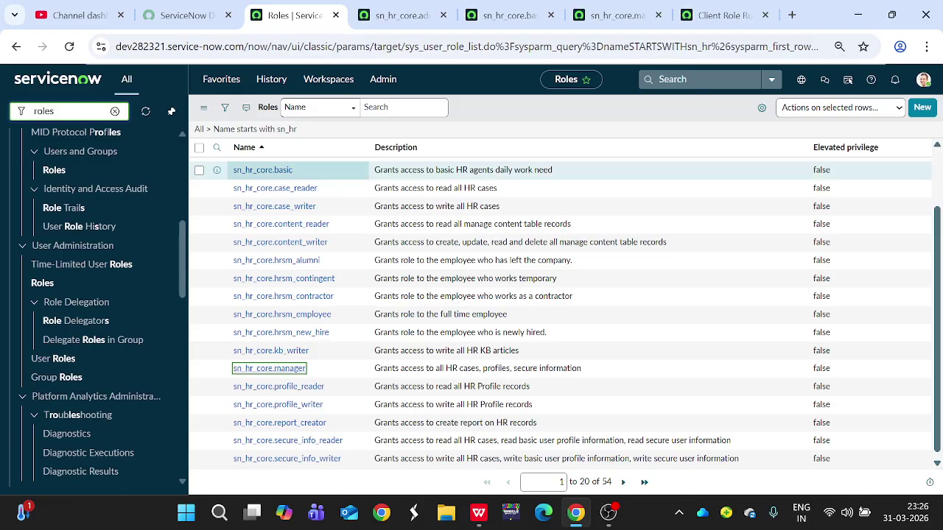
pyautogui.click(509, 16)
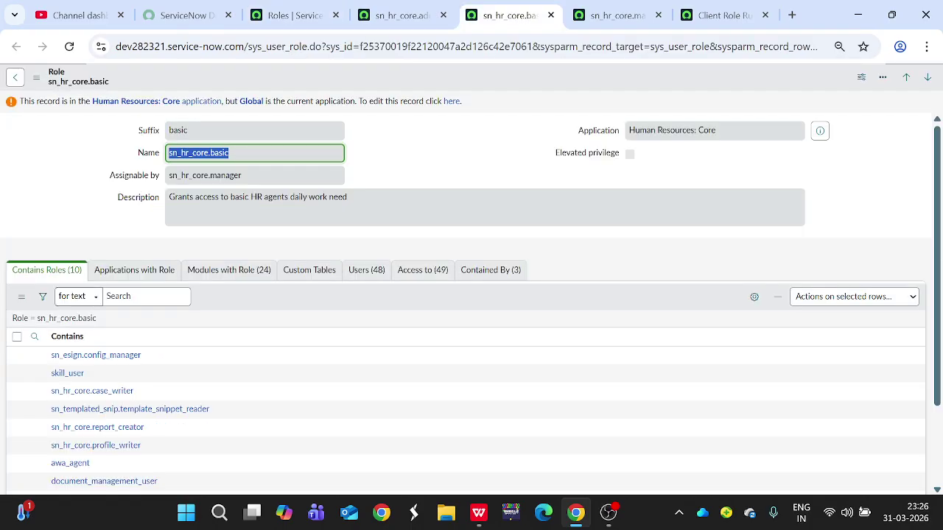
# - Open the contained sn_hr_core.case_writer role from sn_hr_core.basic in a new tab and locate sn_hr_core.case_reader among its contained roles
pyautogui.scroll(-3, 472, 291)
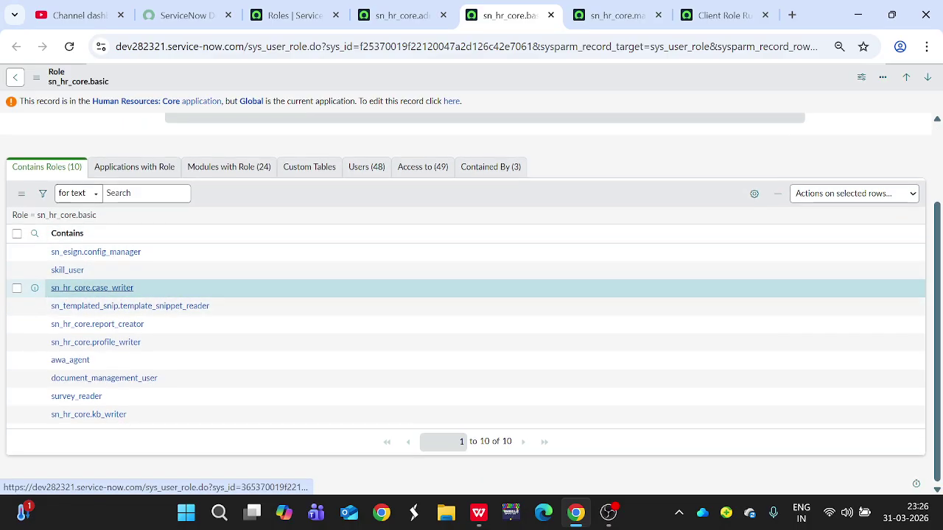
pyautogui.keyDown('ctrl'); pyautogui.click(92, 288); pyautogui.keyUp('ctrl')
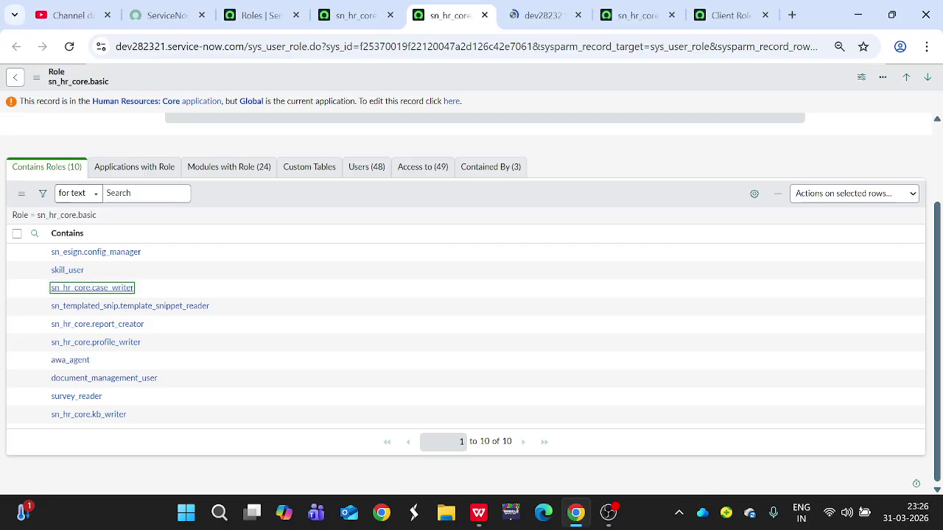
pyautogui.click(544, 15)
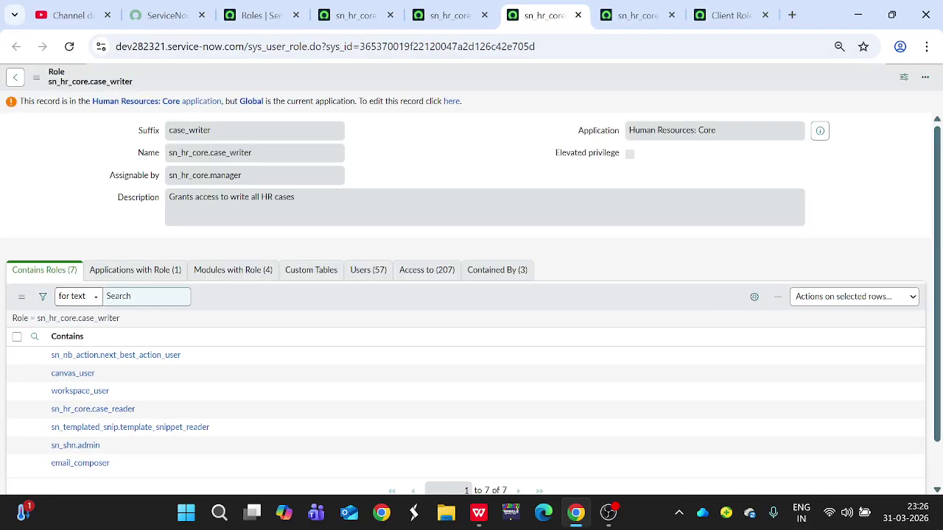
pyautogui.scroll(-1, 147, 337)
pyautogui.moveTo(136, 360); pyautogui.dragTo(112, 360)
# - Return to the sn_hr roles list, review the case_reader, case_writer, kb_writer and profile_reader entries, and go to the next page
pyautogui.click(356, 15)
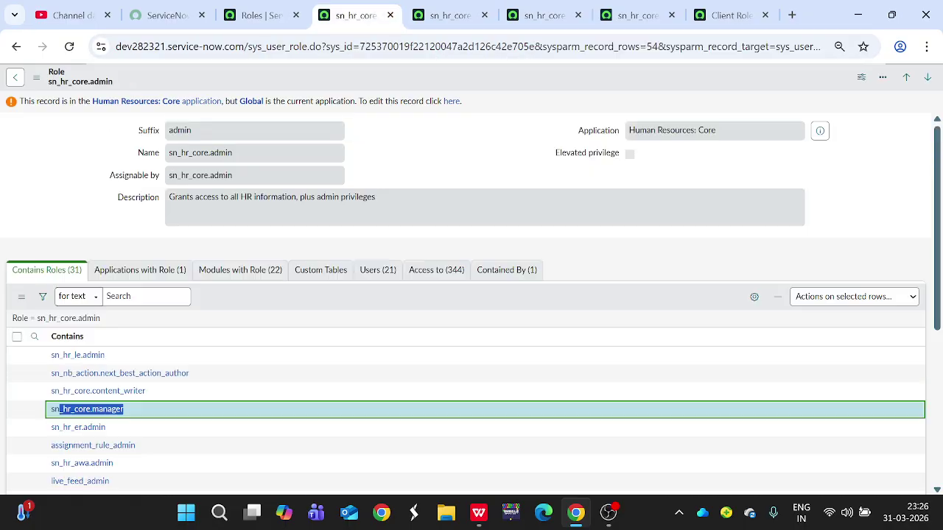
pyautogui.click(254, 15)
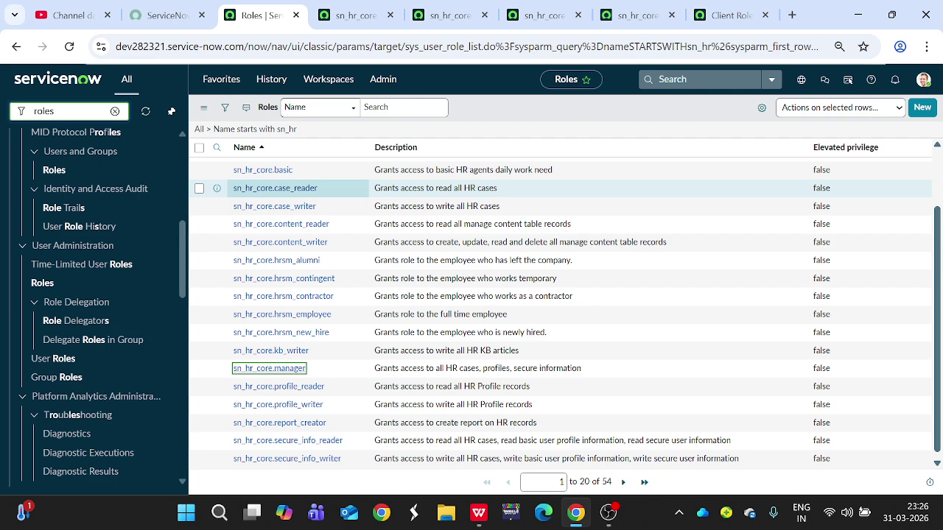
pyautogui.moveTo(318, 188); pyautogui.dragTo(258, 187)
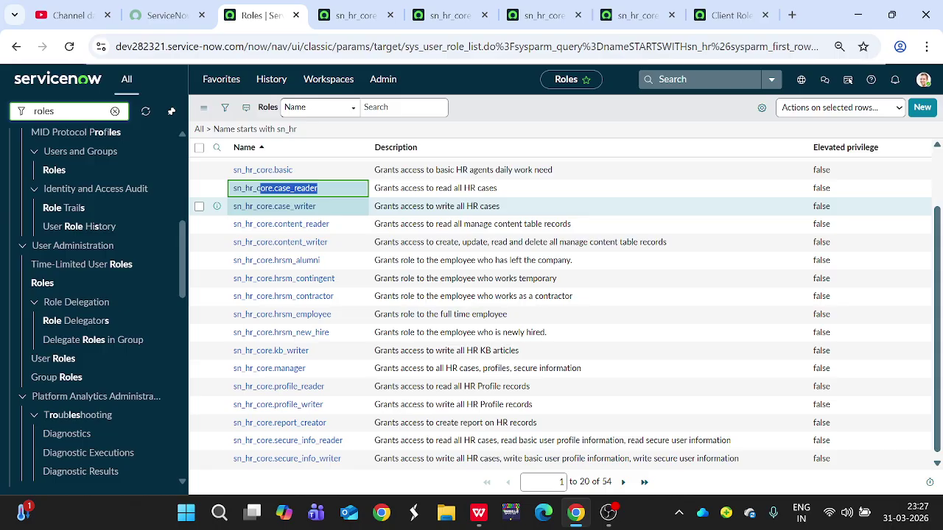
pyautogui.moveTo(317, 206); pyautogui.dragTo(257, 206)
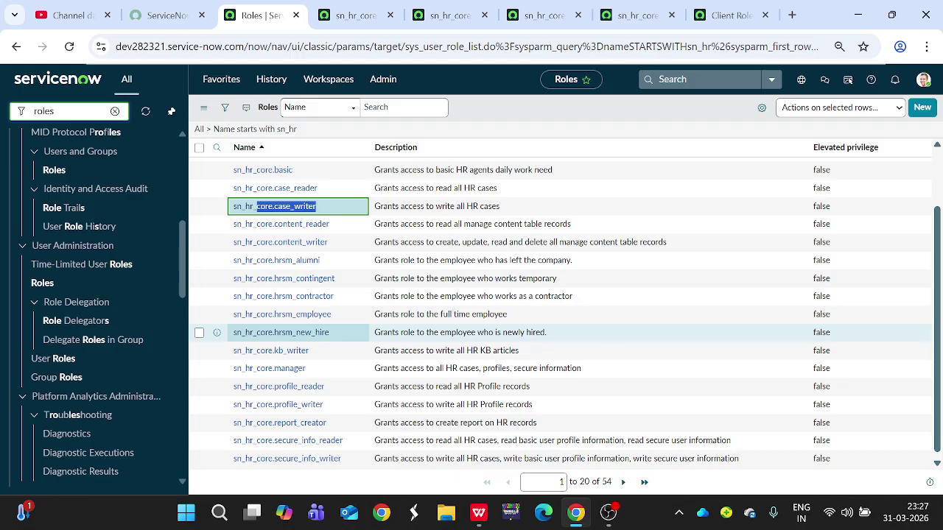
pyautogui.scroll(-1, 309, 338)
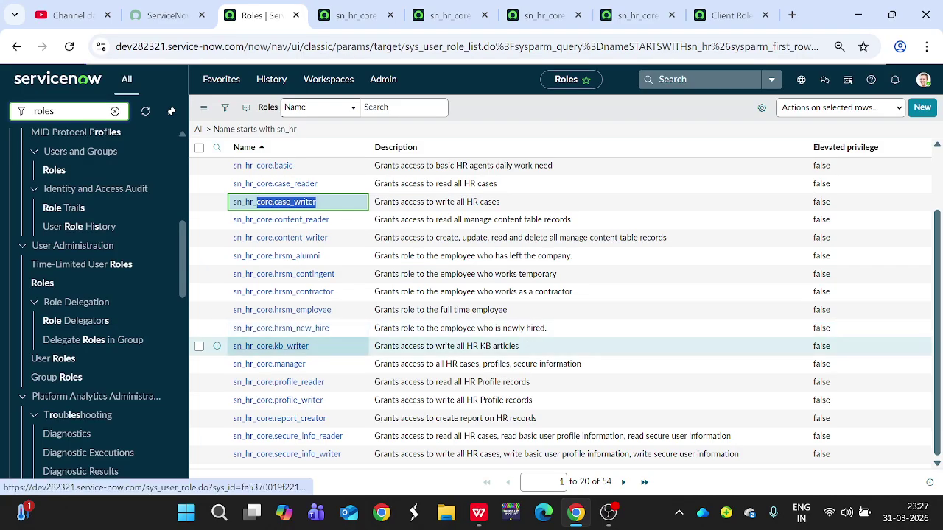
pyautogui.moveTo(375, 346); pyautogui.dragTo(519, 346)
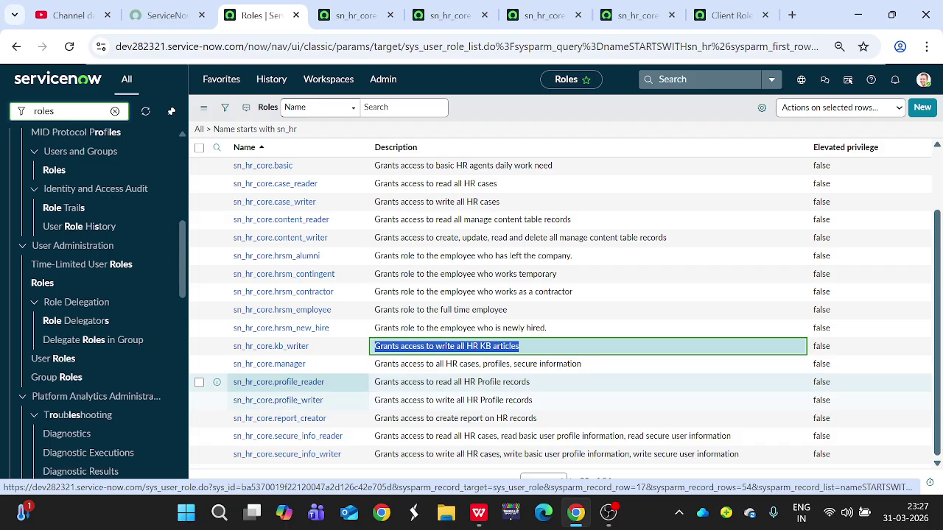
pyautogui.moveTo(436, 381); pyautogui.dragTo(530, 381)
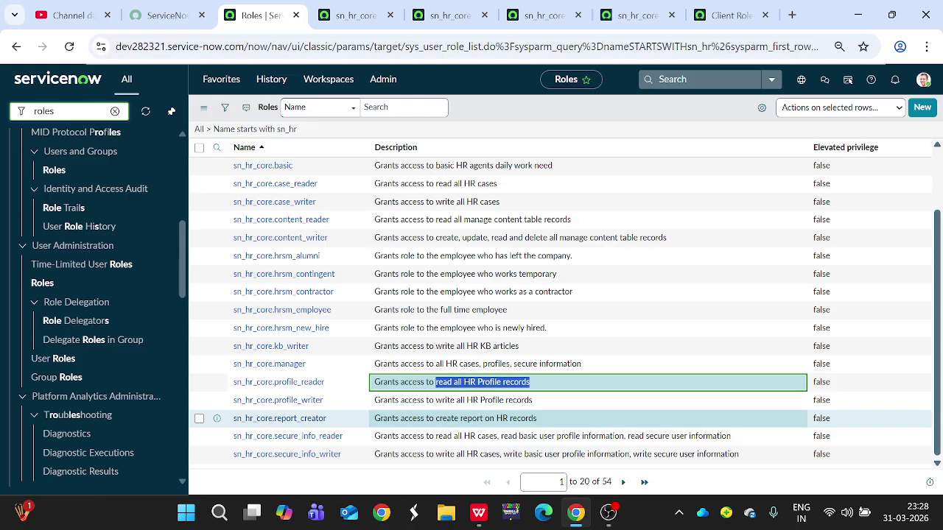
pyautogui.click(623, 483)
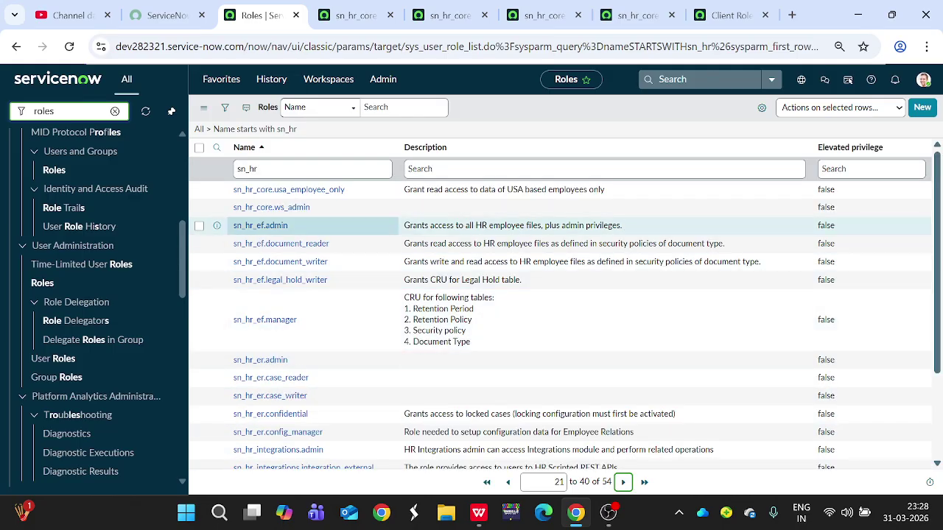
# - Search the application scopes for "HR" and for "human", and close the scope picker without selecting one
pyautogui.click(800, 79)
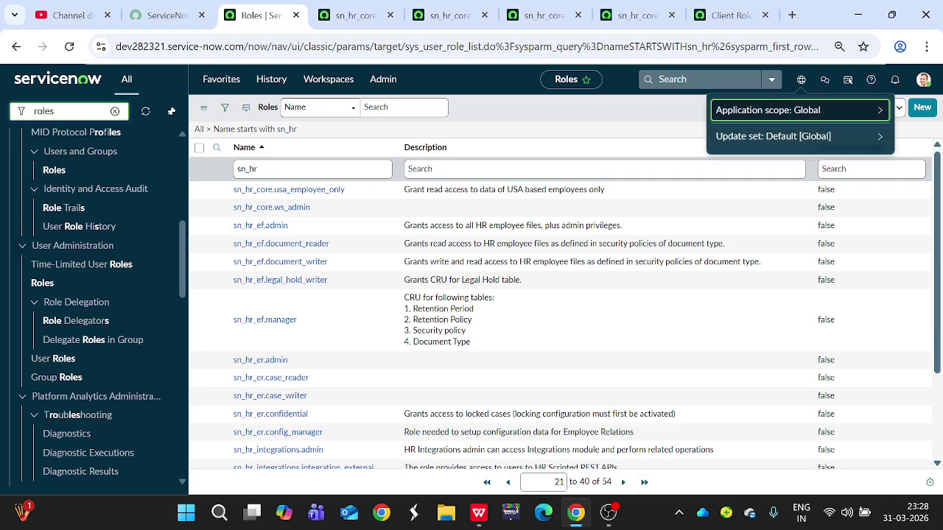
pyautogui.click(799, 110)
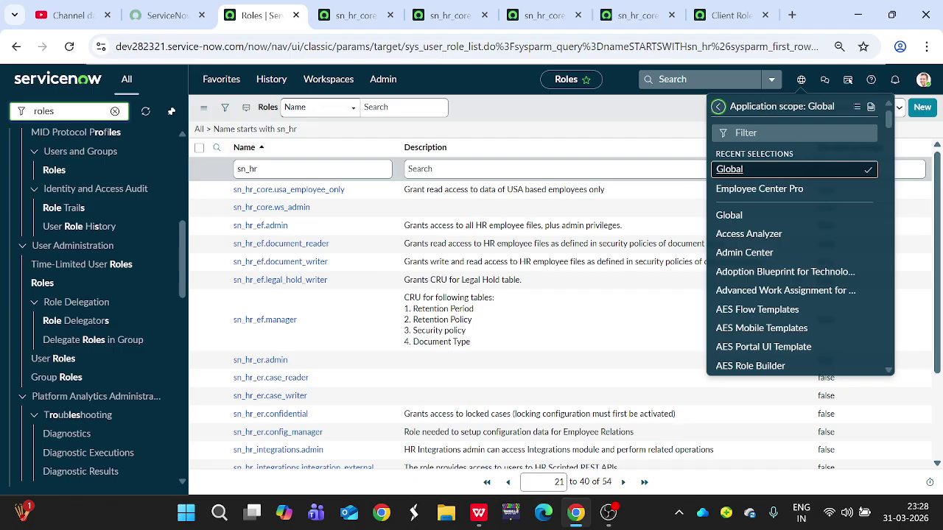
pyautogui.click(794, 133)
pyautogui.write('HR')
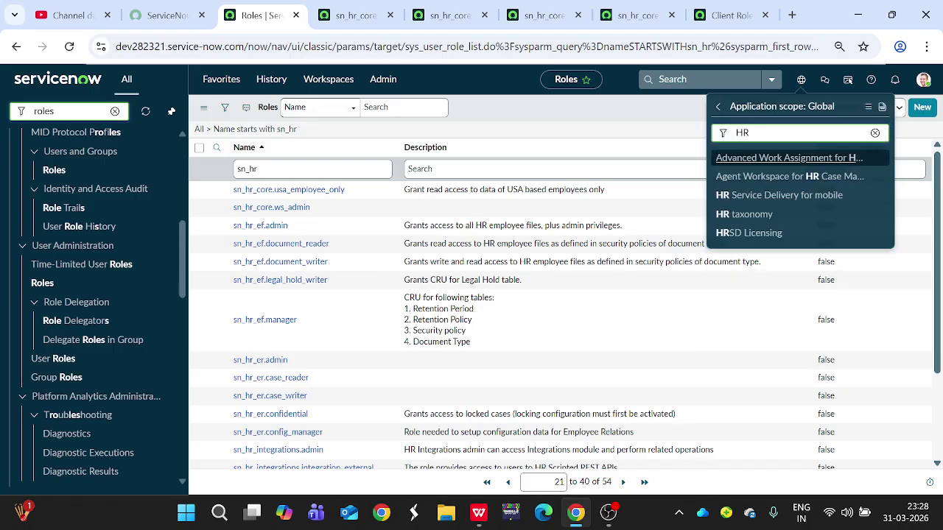
pyautogui.press('BackSpace')
pyautogui.press('BackSpace')
pyautogui.write('human')
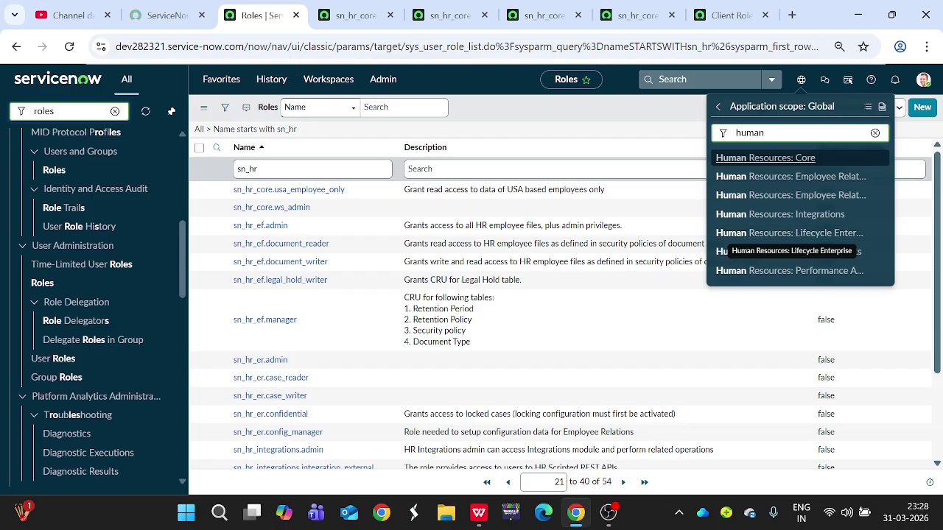
pyautogui.click(633, 129)
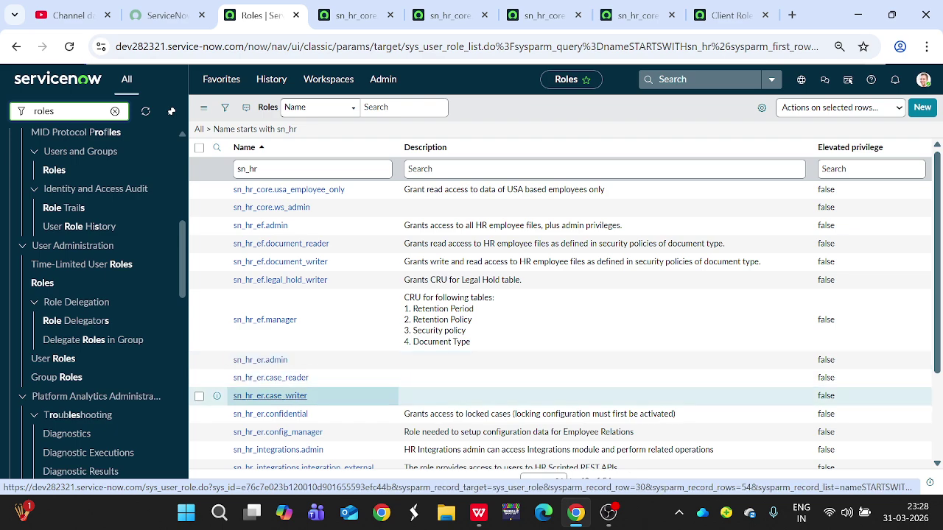
# - Browse to the last page of the sn_hr roles and open the sn_hr_le.case_writer record in a new tab
pyautogui.scroll(-2, 271, 395)
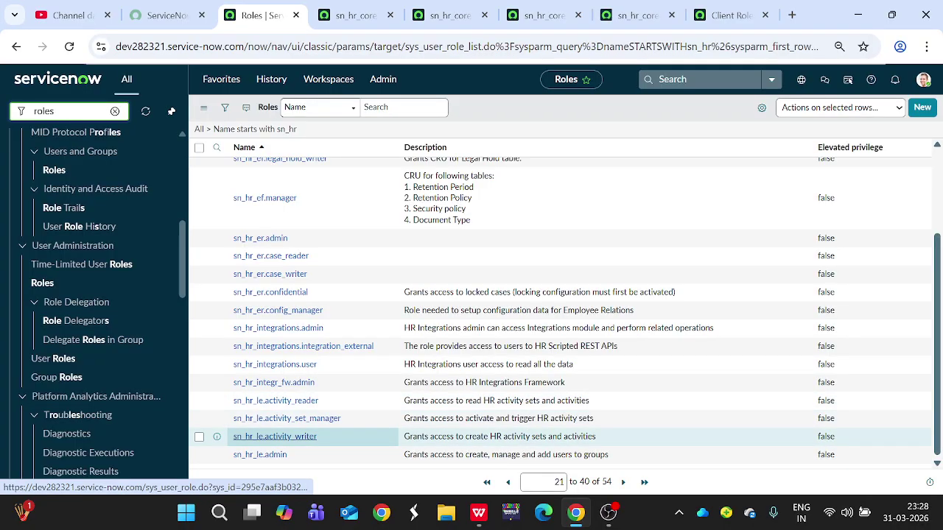
pyautogui.click(623, 482)
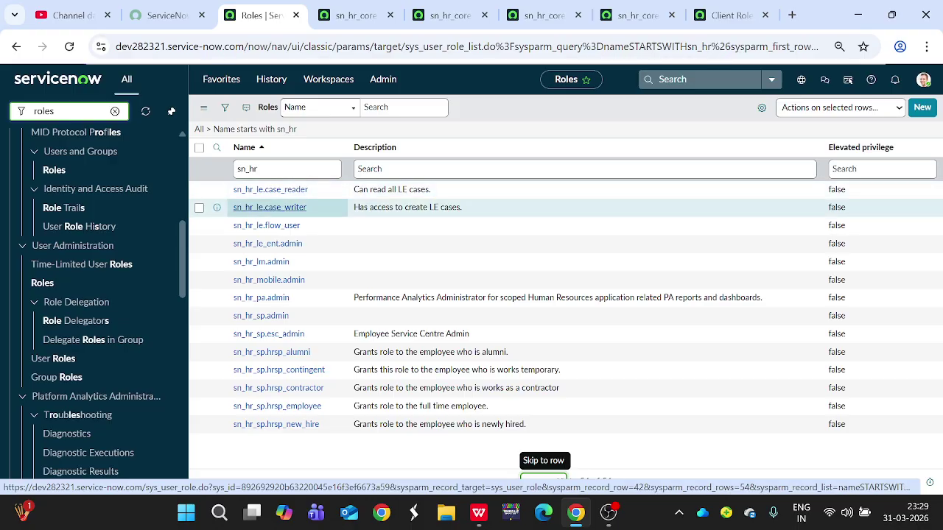
pyautogui.keyDown('ctrl'); pyautogui.click(269, 208); pyautogui.keyUp('ctrl')
pyautogui.click(318, 14)
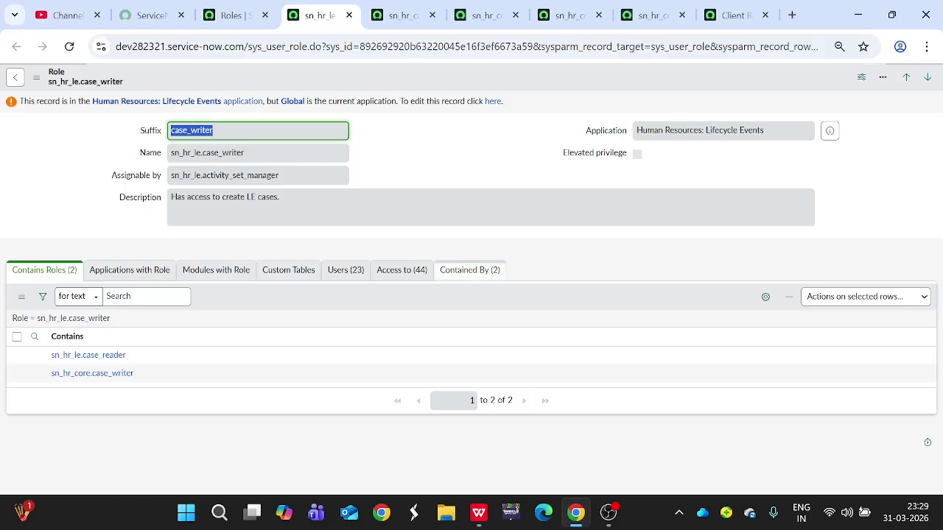
# - Check which roles contain sn_hr_le.case_writer and review the ACLs it has access to
pyautogui.click(469, 270)
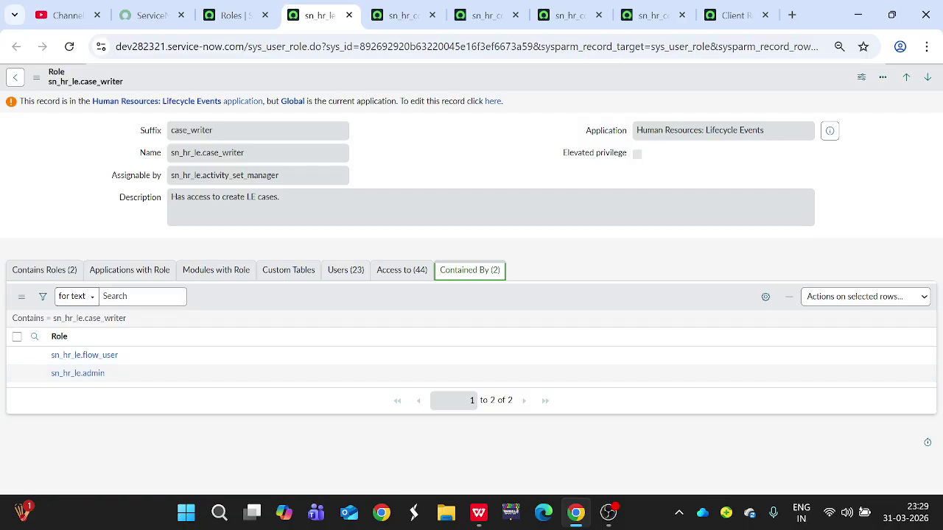
pyautogui.click(401, 270)
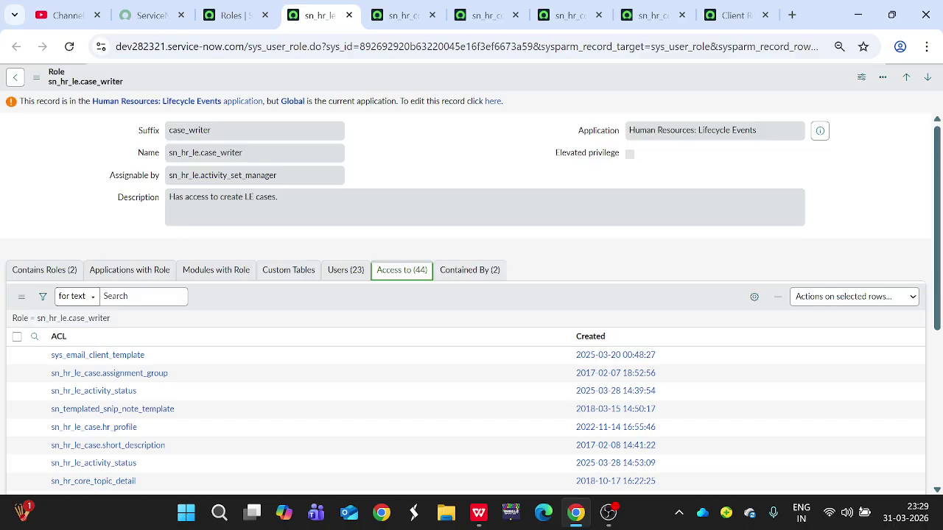
pyautogui.scroll(-2, 471, 352)
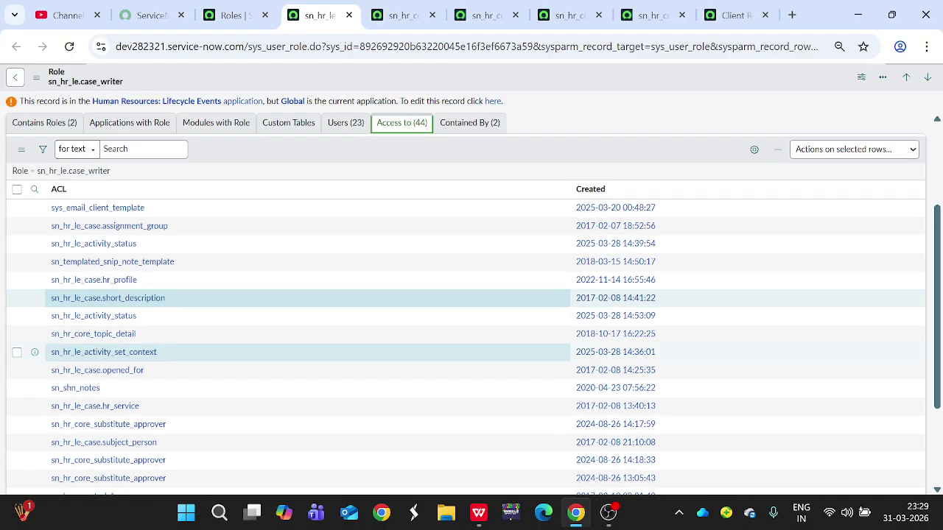
pyautogui.scroll(-2, 103, 383)
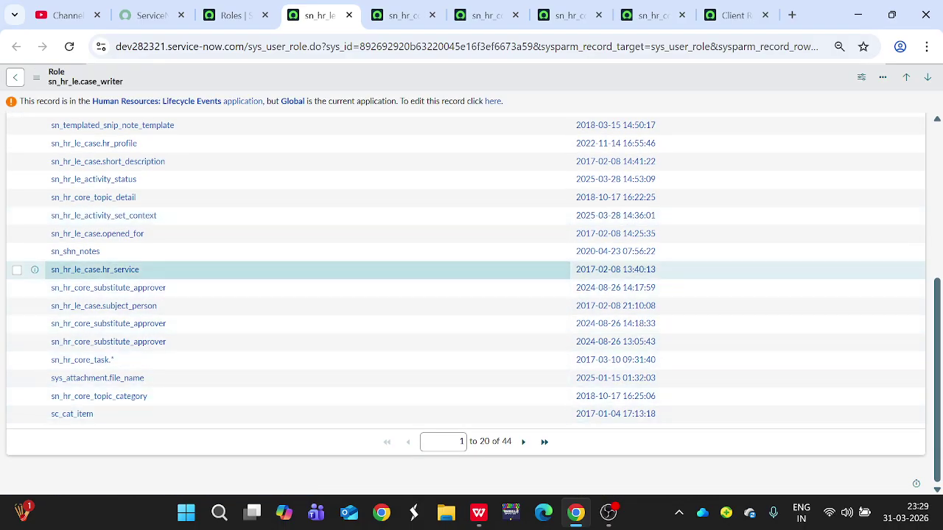
pyautogui.scroll(4, 129, 270)
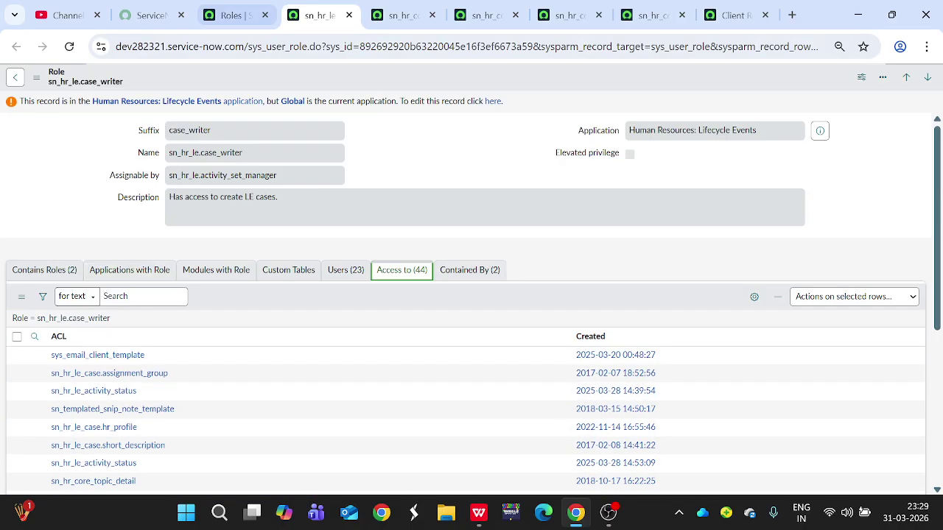
# - Look through the roles list and the open role records, ending on the Client Role Rules list
pyautogui.click(232, 14)
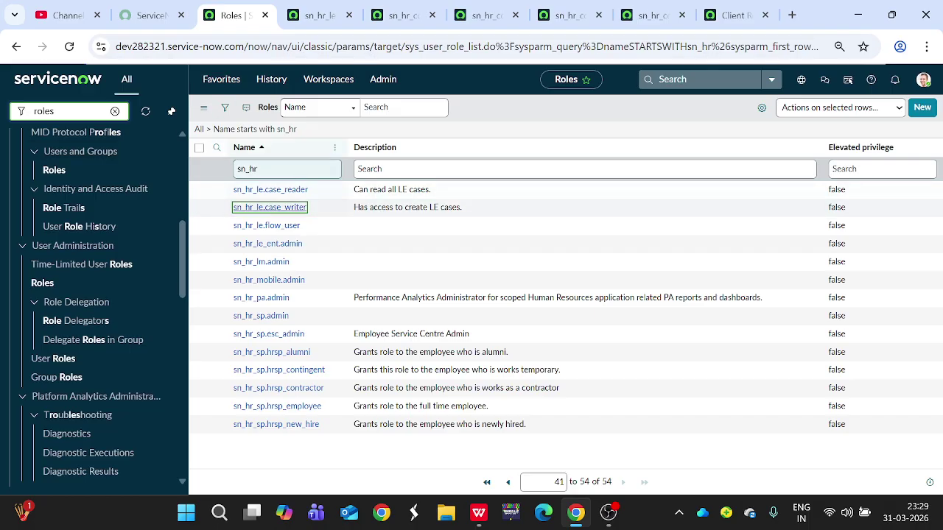
pyautogui.click(320, 15)
pyautogui.click(404, 15)
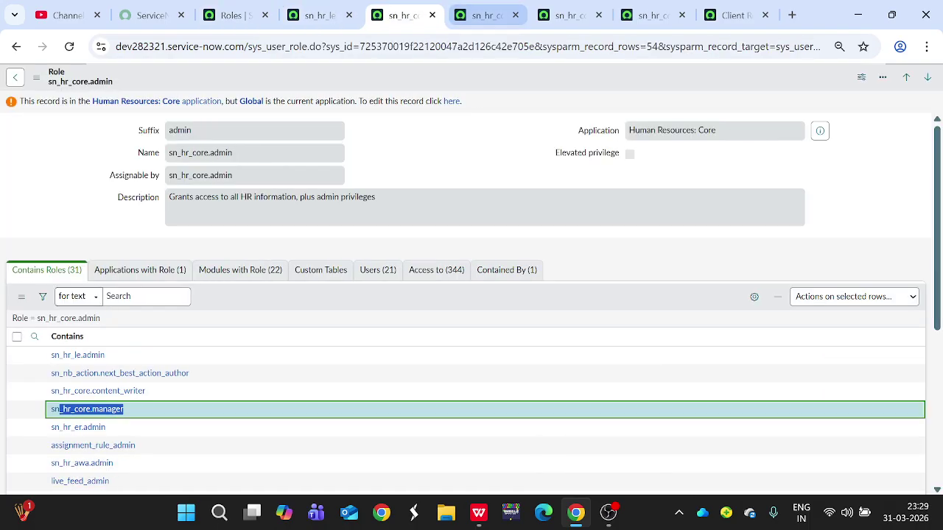
pyautogui.click(486, 15)
pyautogui.click(570, 15)
pyautogui.click(652, 15)
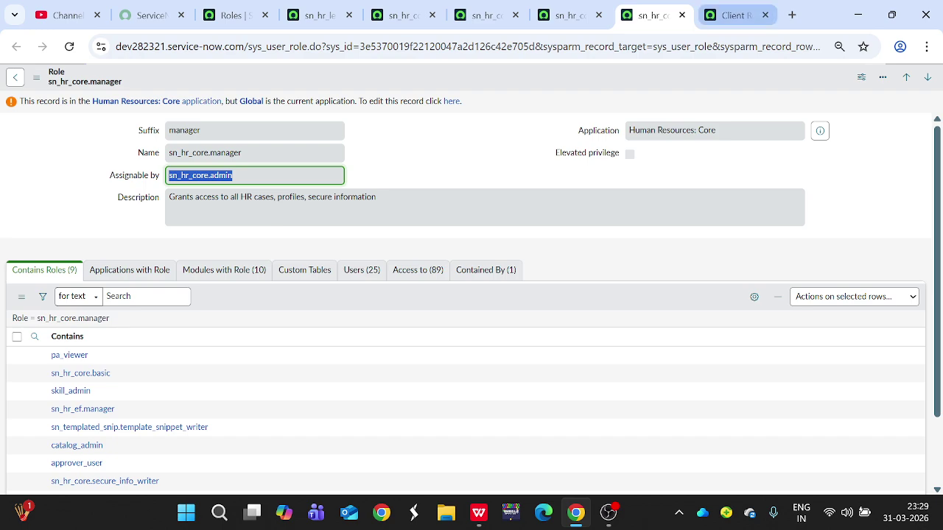
pyautogui.click(733, 14)
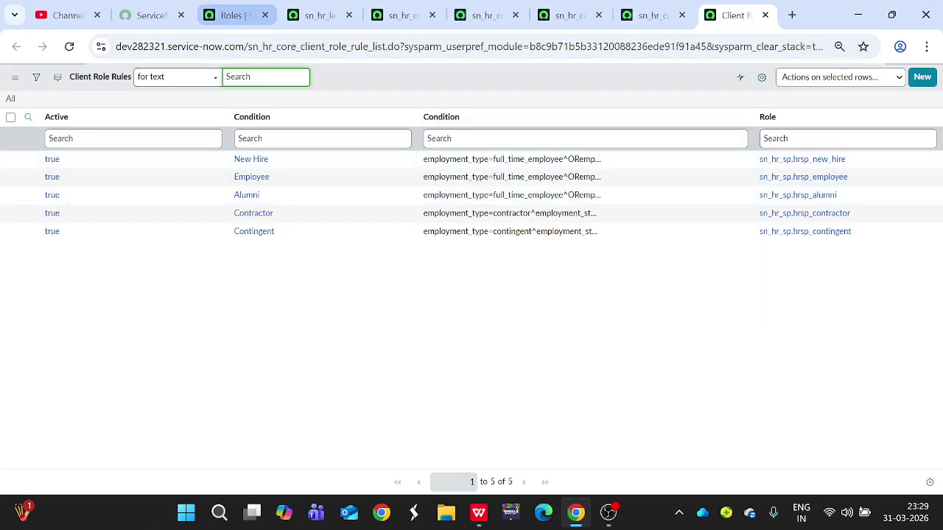
# - Return to the first page of the sn_hr roles list and open sn_hr_core.hrsm_alumni and sn_hr_core.hrsm_new_hire in new tabs
pyautogui.click(235, 15)
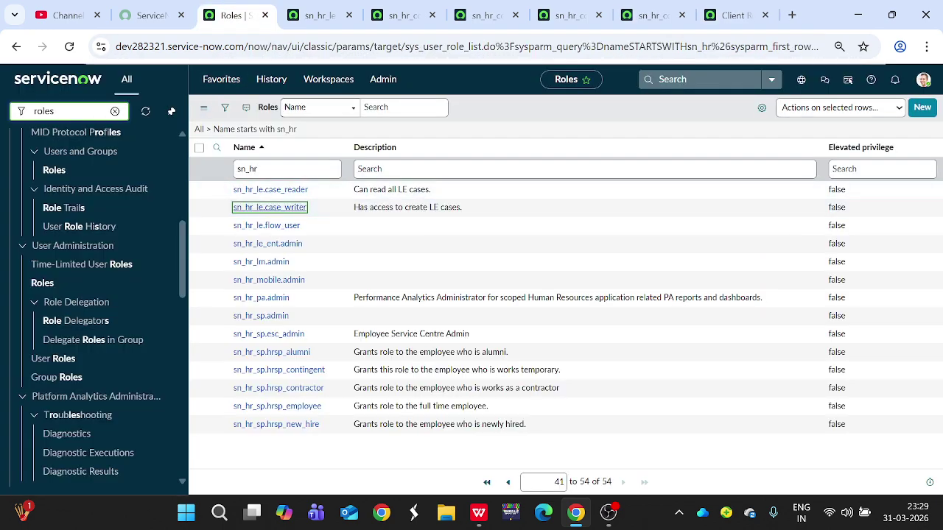
pyautogui.click(486, 483)
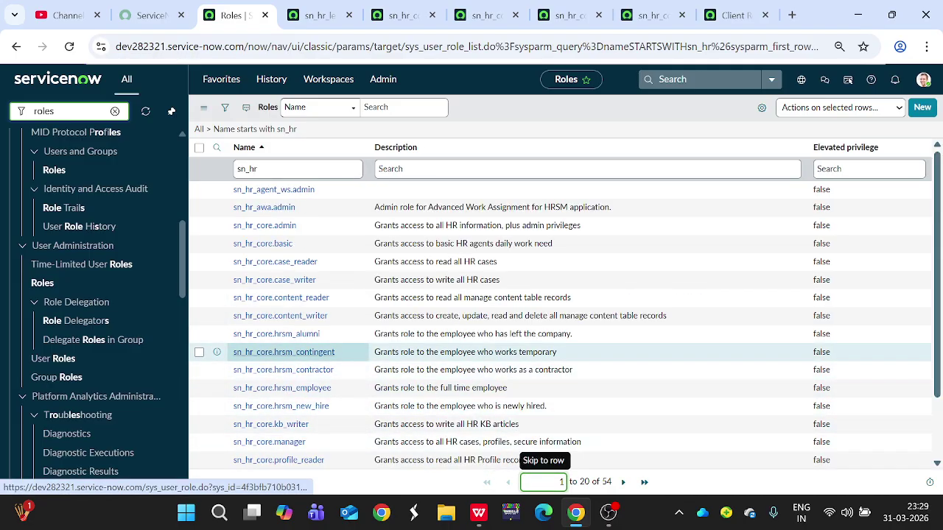
pyautogui.middleClick(276, 334)
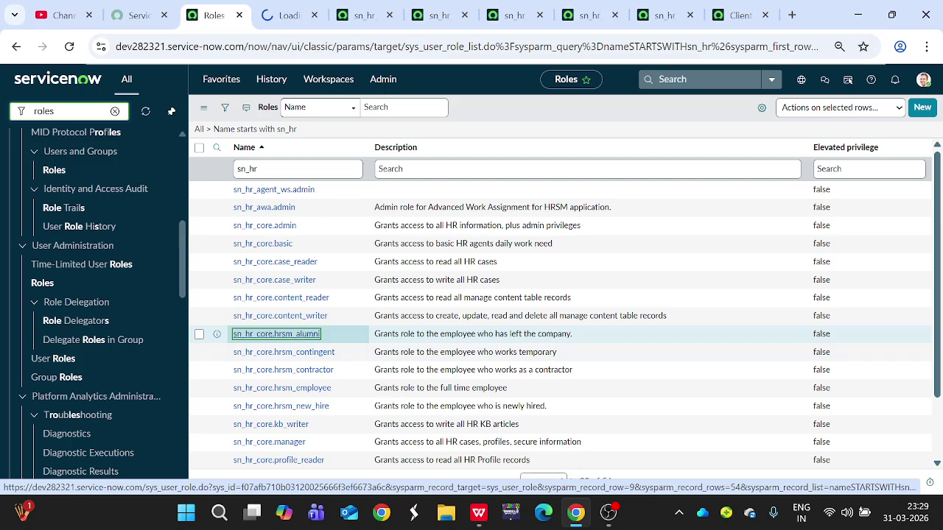
pyautogui.middleClick(281, 405)
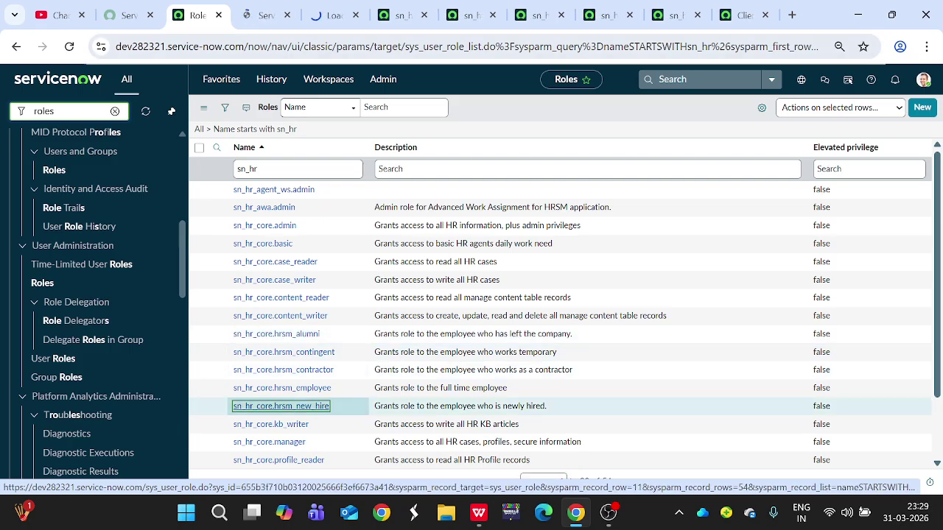
# - Check which roles contain sn_hr_core.hrsm_new_hire and open the sn_hr_sp.hrsp_new_hire role in a new tab
pyautogui.click(287, 14)
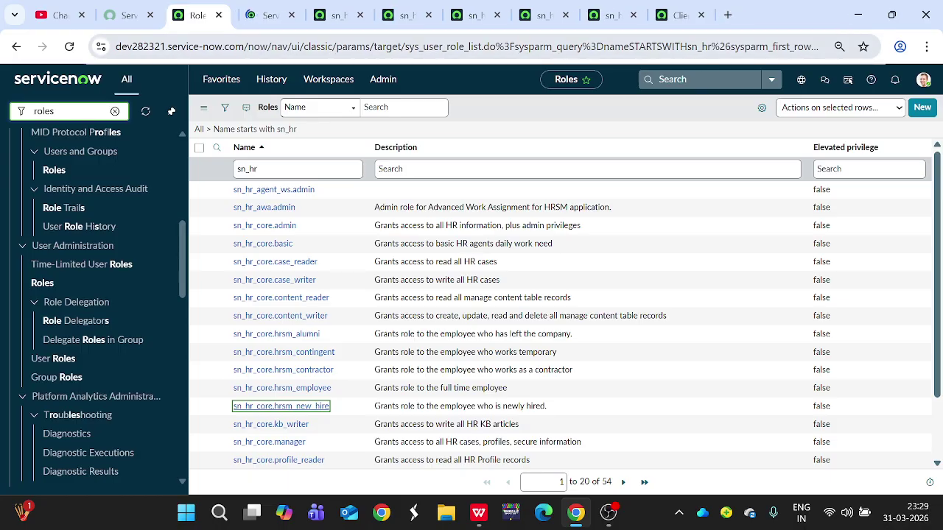
pyautogui.click(266, 15)
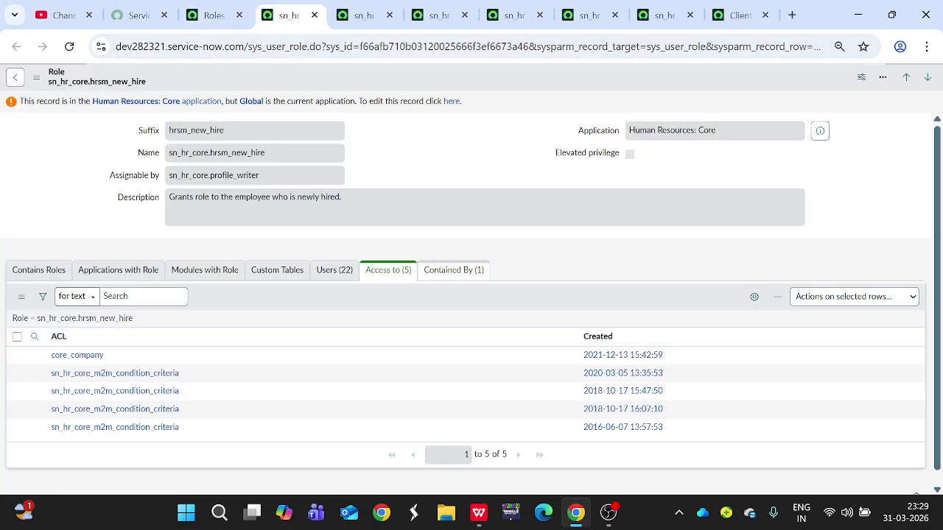
pyautogui.hotkey('ctrl', 'a')
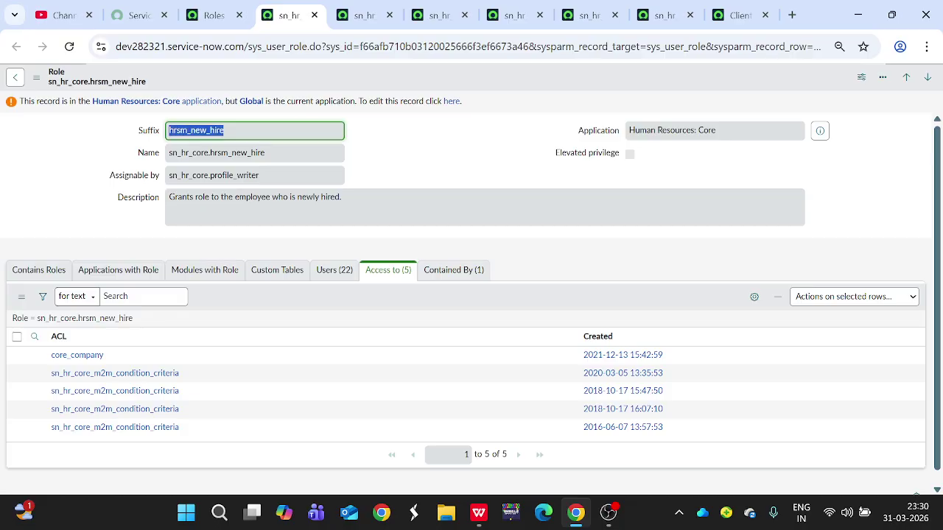
pyautogui.click(453, 270)
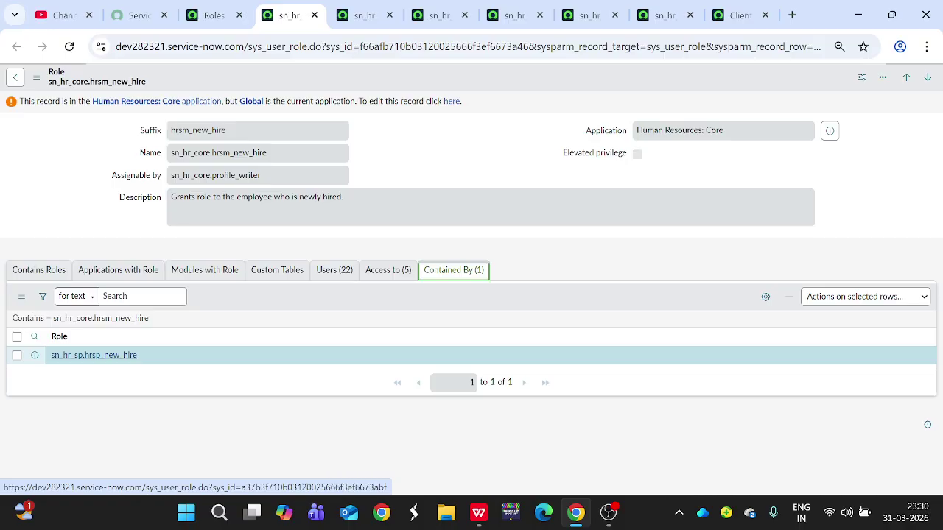
pyautogui.keyDown('ctrl'); pyautogui.click(93, 355); pyautogui.keyUp('ctrl')
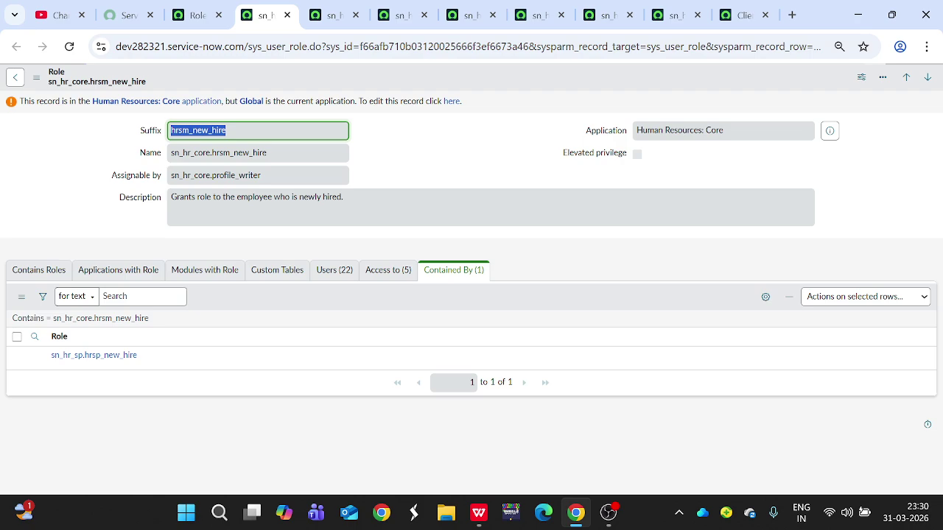
pyautogui.press('Tab')
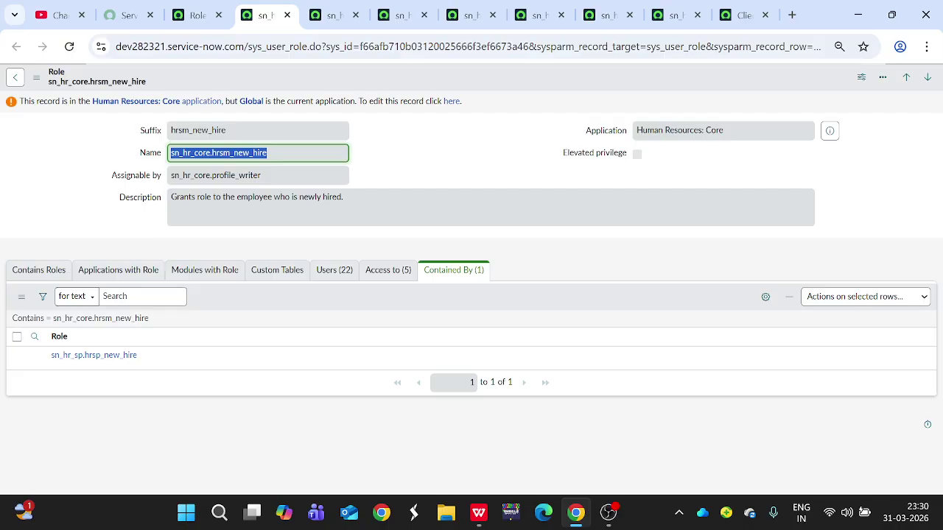
# - Review the sn_hr_sp.hrsp_new_hire role record and return to the sn_hr_core.hrsm_new_hire record
pyautogui.click(333, 15)
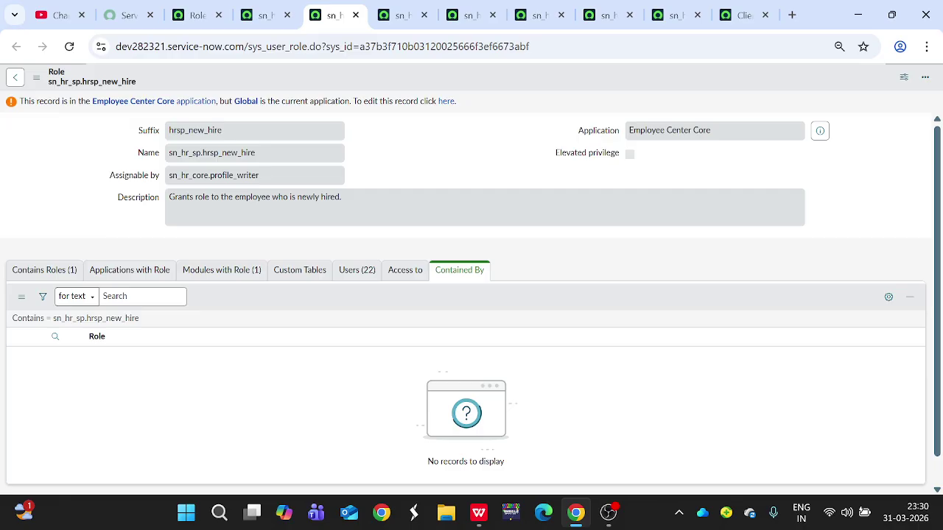
pyautogui.press('Tab')
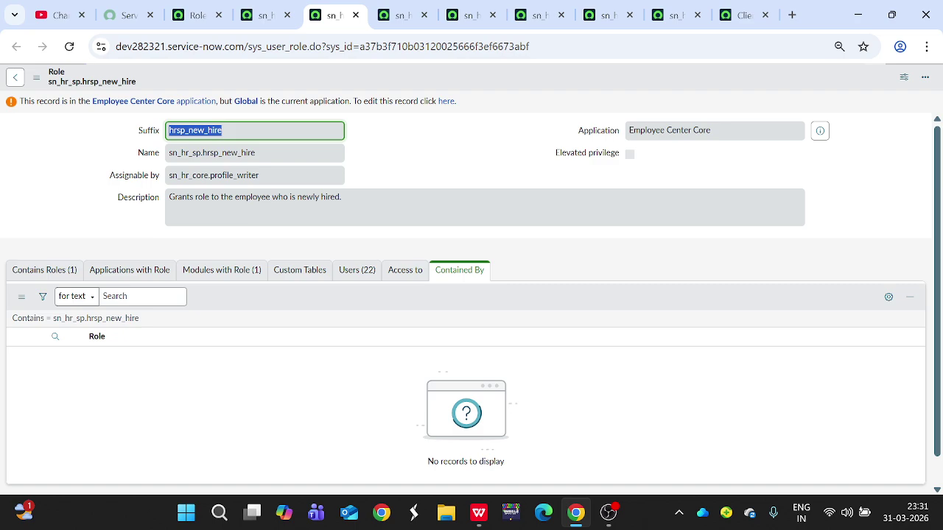
pyautogui.click(263, 15)
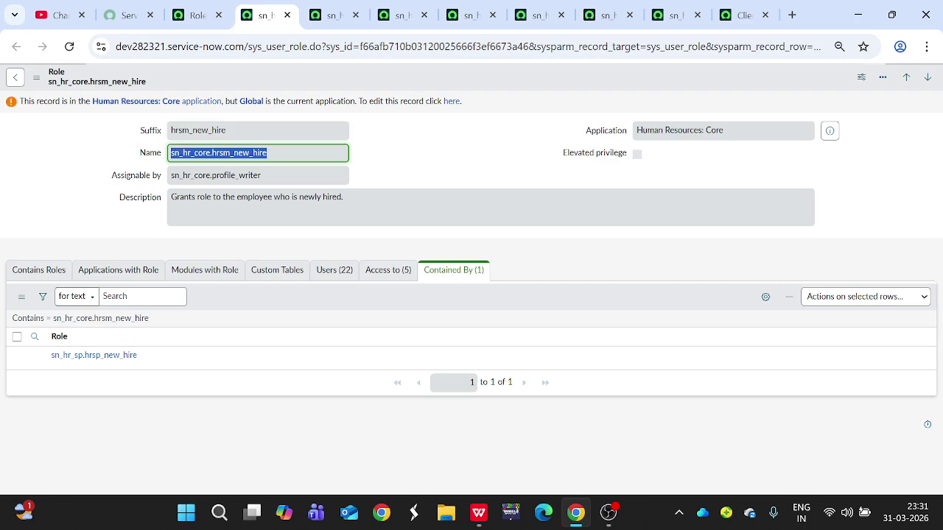
# - From the roles list, search the navigation for "client role" and open Client Role Assignment Rules under HR Administration
pyautogui.click(196, 15)
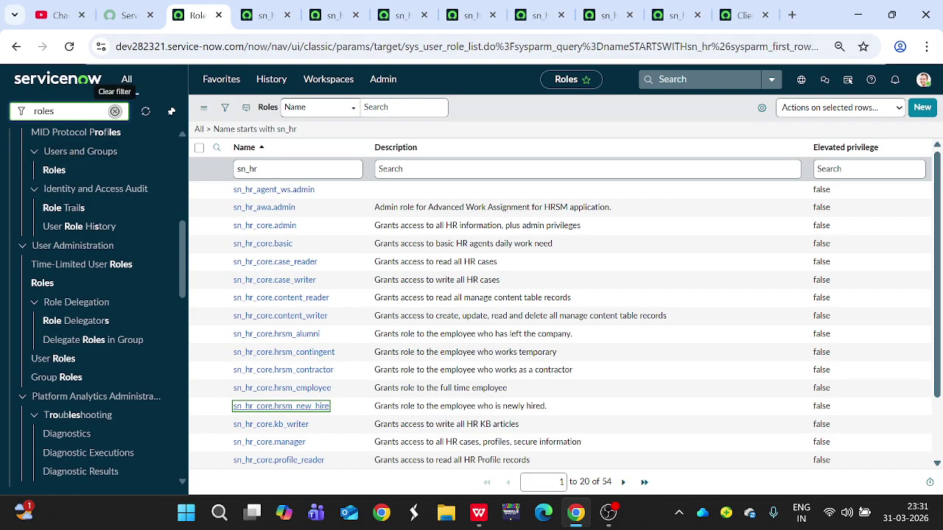
pyautogui.doubleClick(46, 112)
pyautogui.write('clinet role')
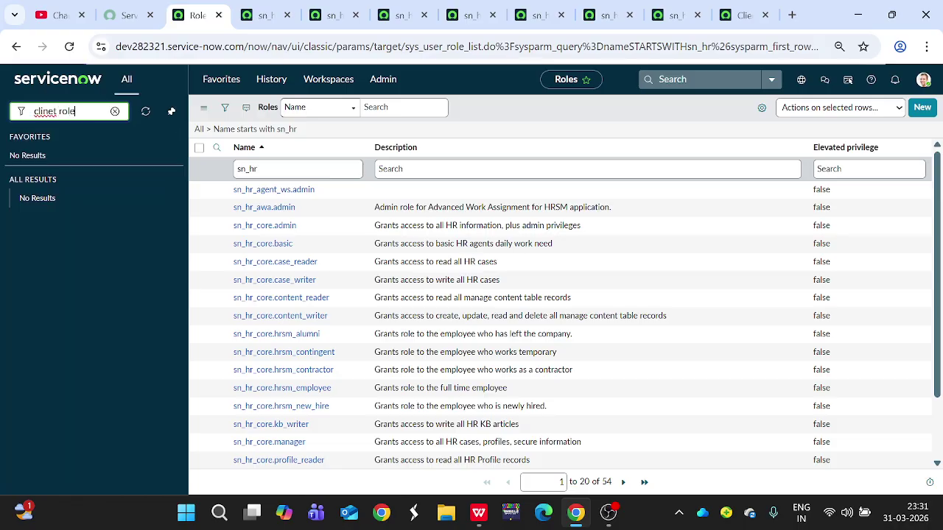
pyautogui.press('BackSpace')
pyautogui.press('BackSpace')
pyautogui.press('BackSpace')
pyautogui.press('BackSpace')
pyautogui.press('BackSpace')
pyautogui.press('BackSpace')
pyautogui.press('BackSpace')
pyautogui.press('BackSpace')
pyautogui.press('BackSpace')
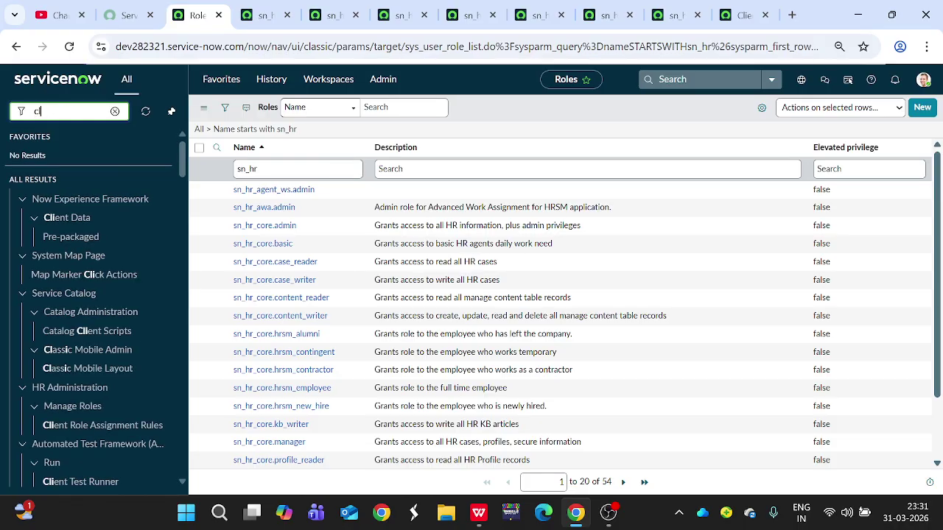
pyautogui.write('ient role')
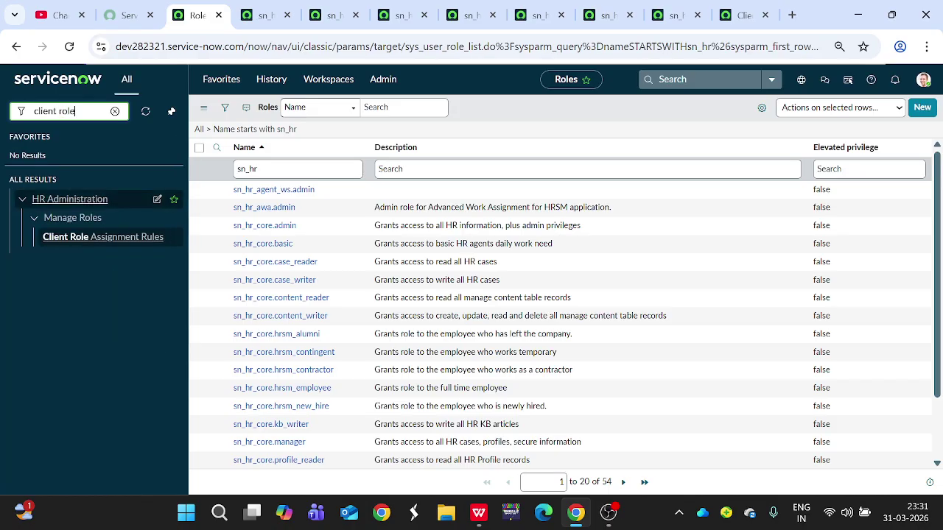
pyautogui.click(88, 237)
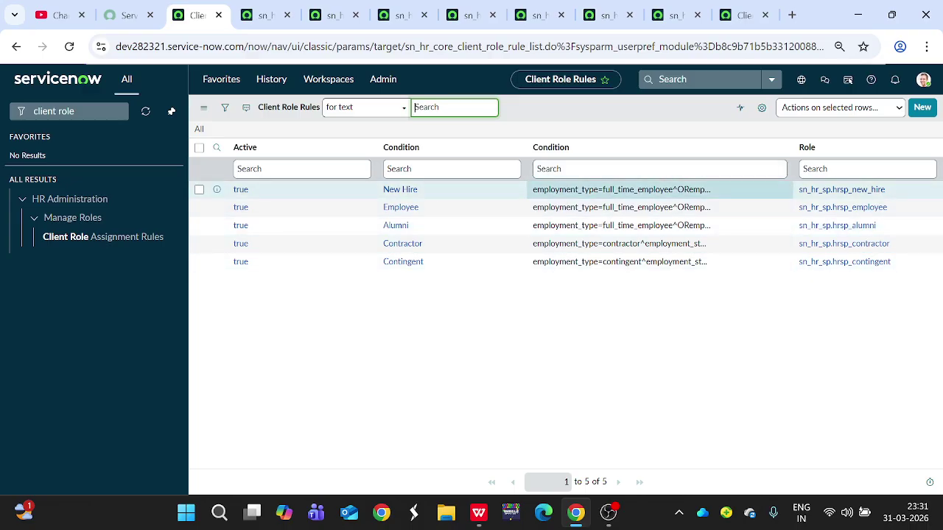
# - Open the New Hire client role rule, make it editable and preview the details of its HR condition
pyautogui.click(241, 189)
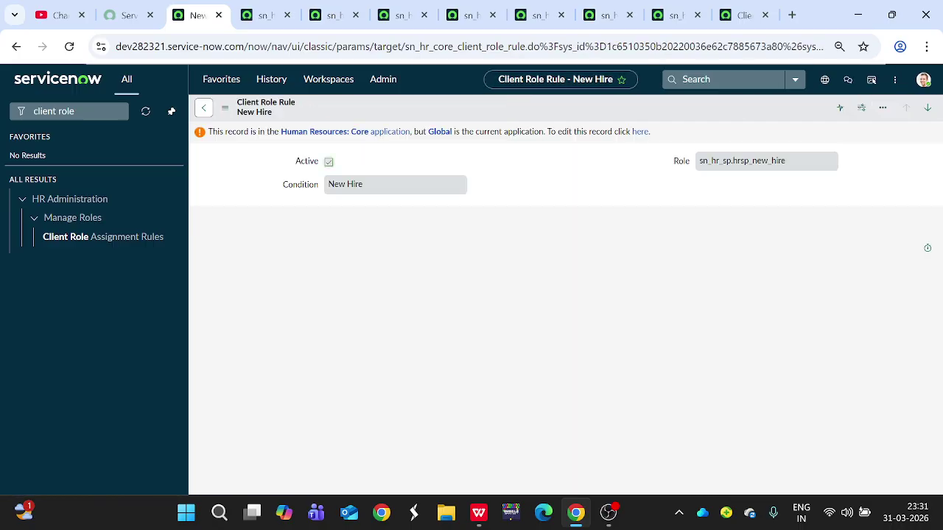
pyautogui.click(639, 131)
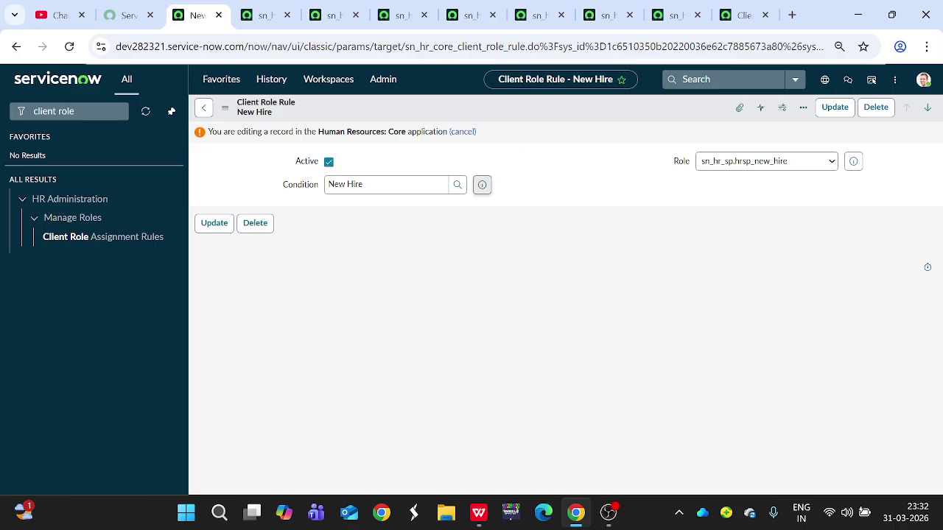
pyautogui.click(482, 184)
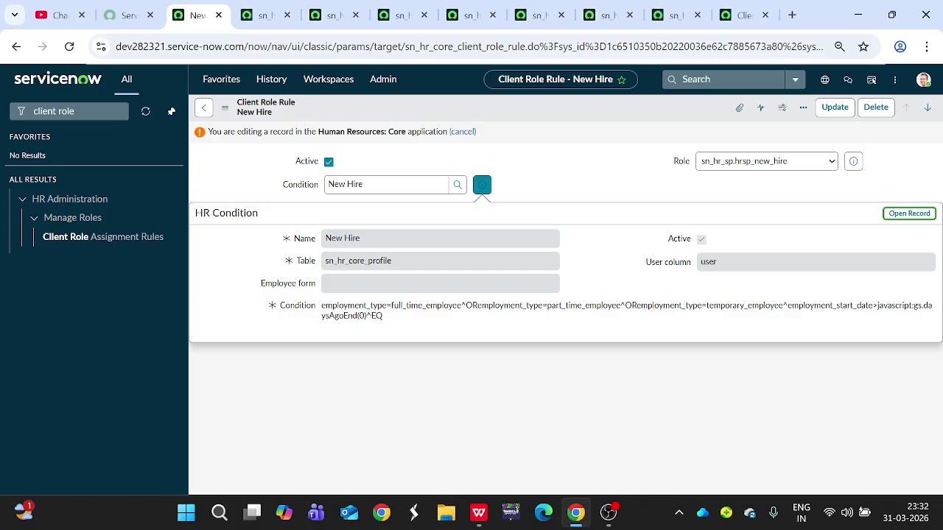
pyautogui.moveTo(402, 305); pyautogui.dragTo(570, 304)
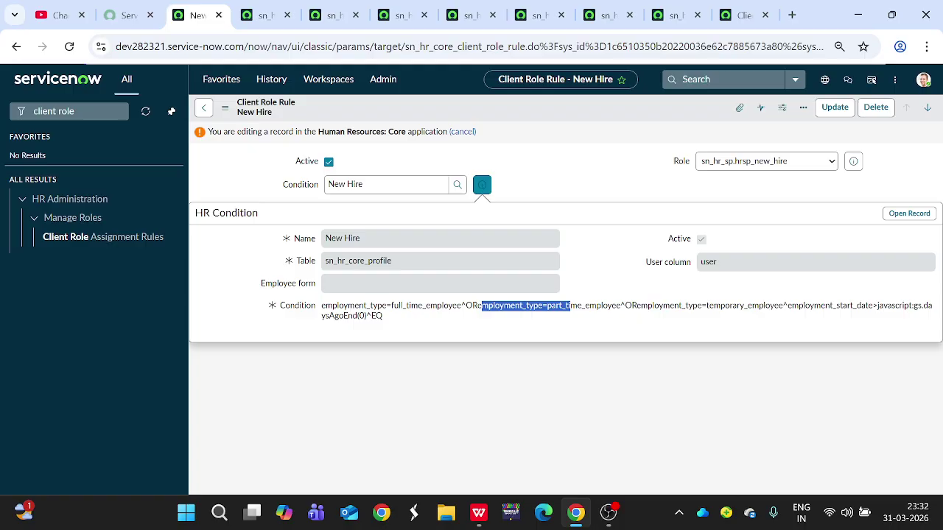
pyautogui.click(570, 305)
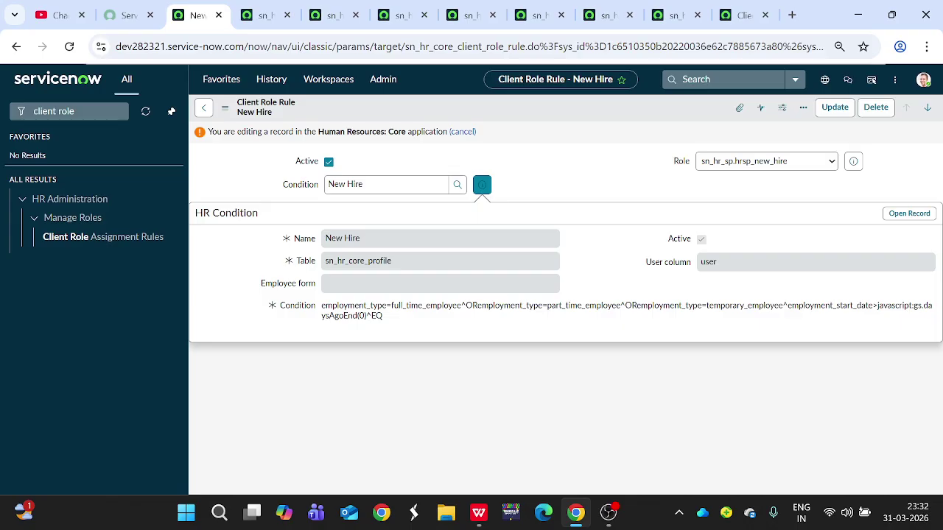
# - Open the New Hire HR condition in editable form to read its filter, and return to the client role rule
pyautogui.click(909, 213)
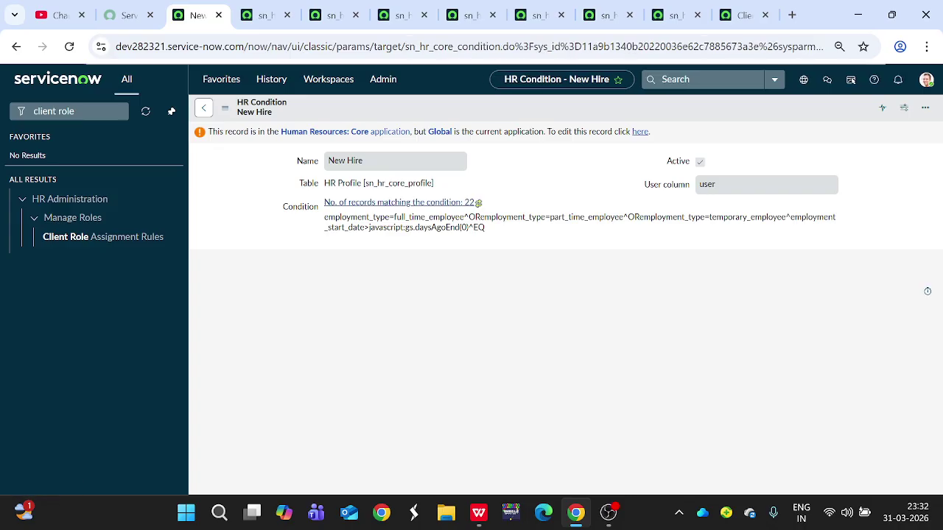
pyautogui.click(640, 131)
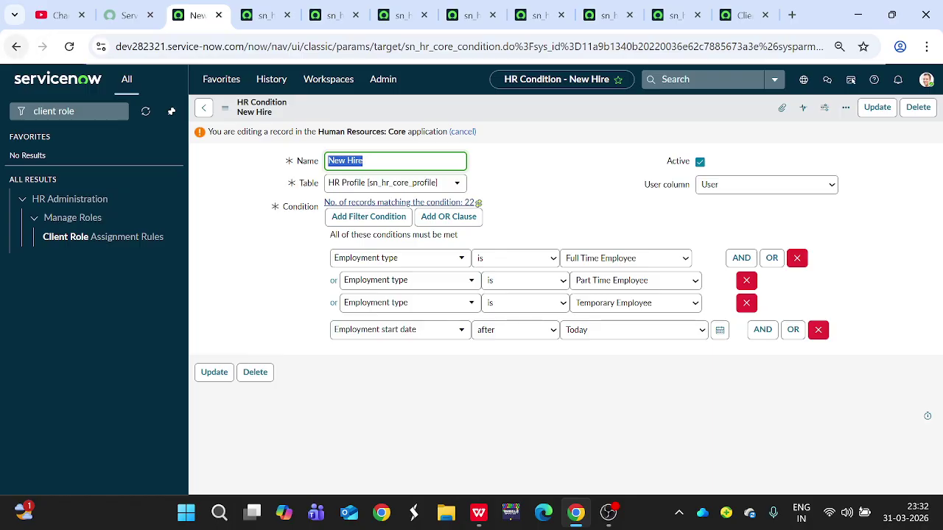
pyautogui.click(16, 47)
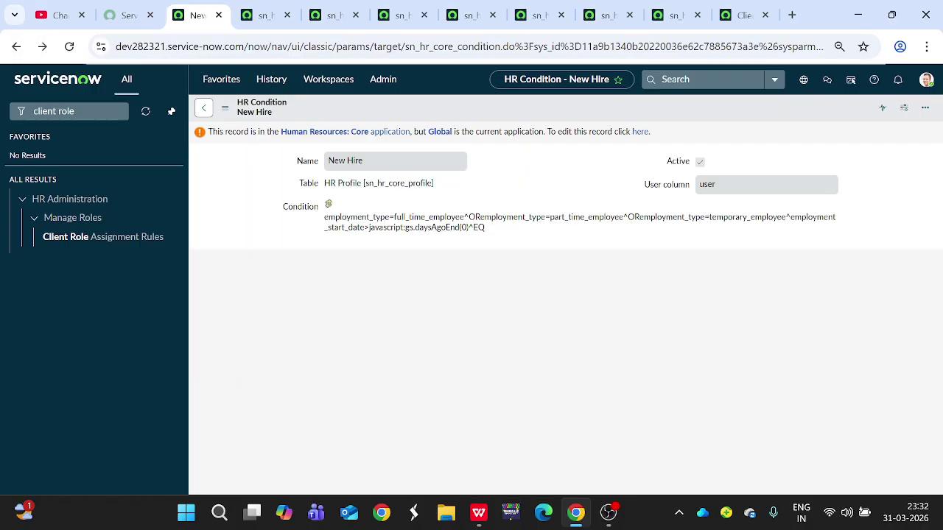
pyautogui.click(17, 46)
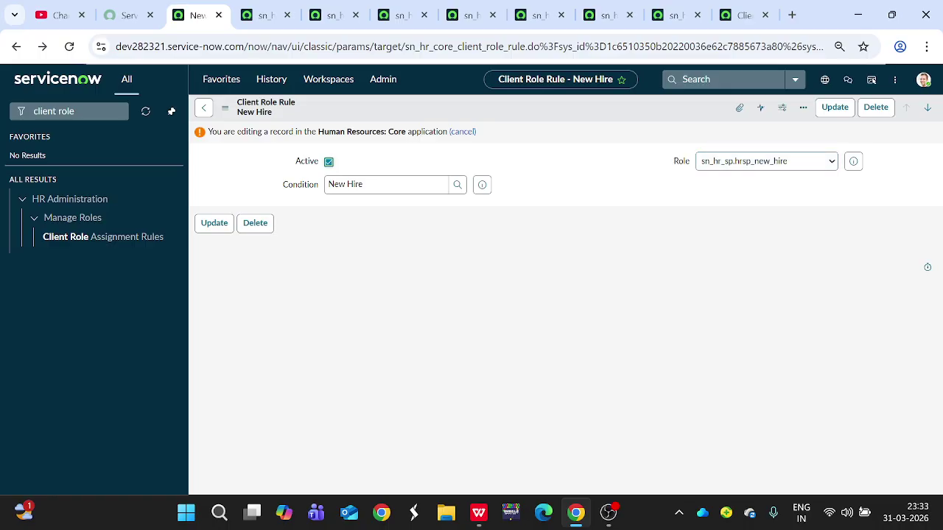
pyautogui.click(853, 161)
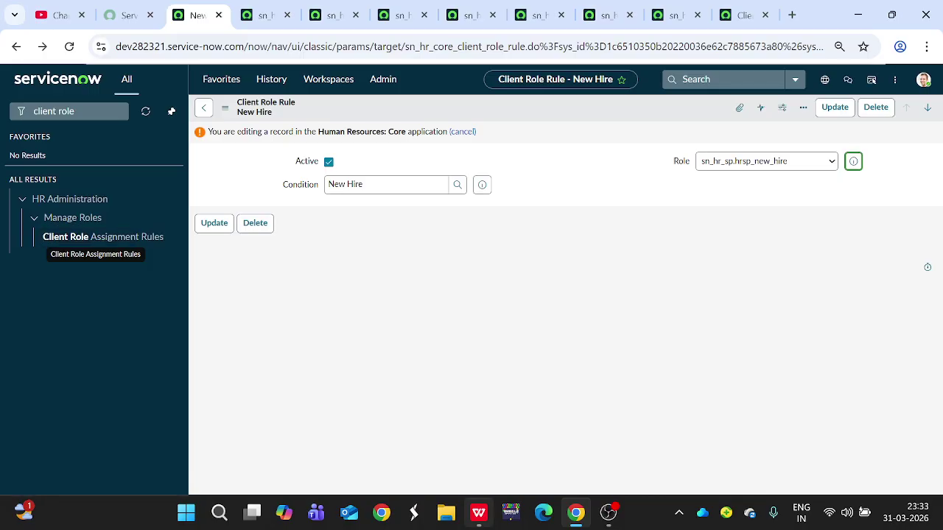
pyautogui.moveTo(478, 512)
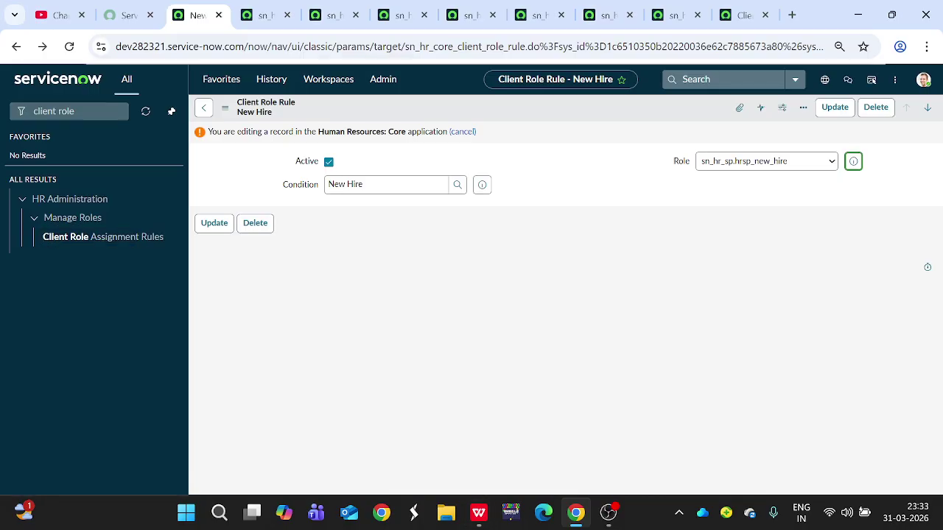
# - Search the navigation for "manage hr gr" and open Manage HR Groups under HR Administration
pyautogui.tripleClick(68, 111)
pyautogui.press('BackSpace')
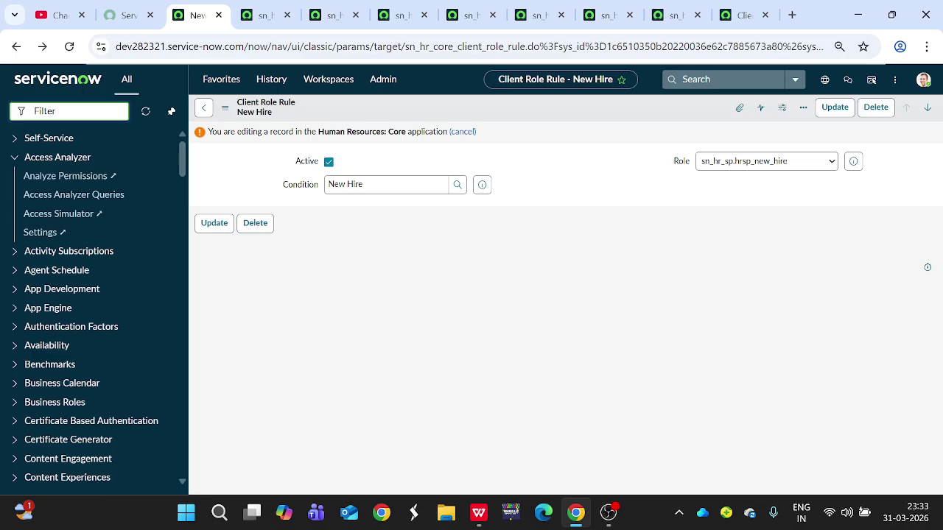
pyautogui.write('groups')
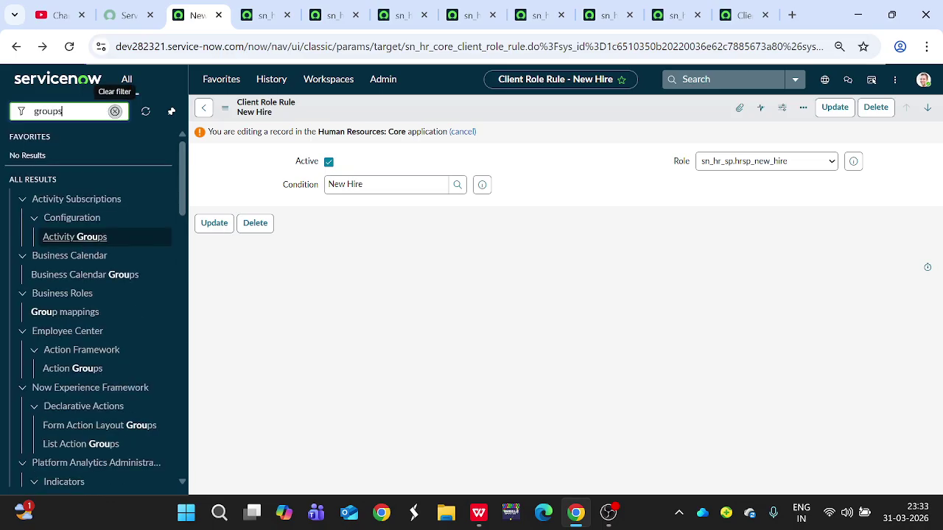
pyautogui.scroll(-10, 74, 250)
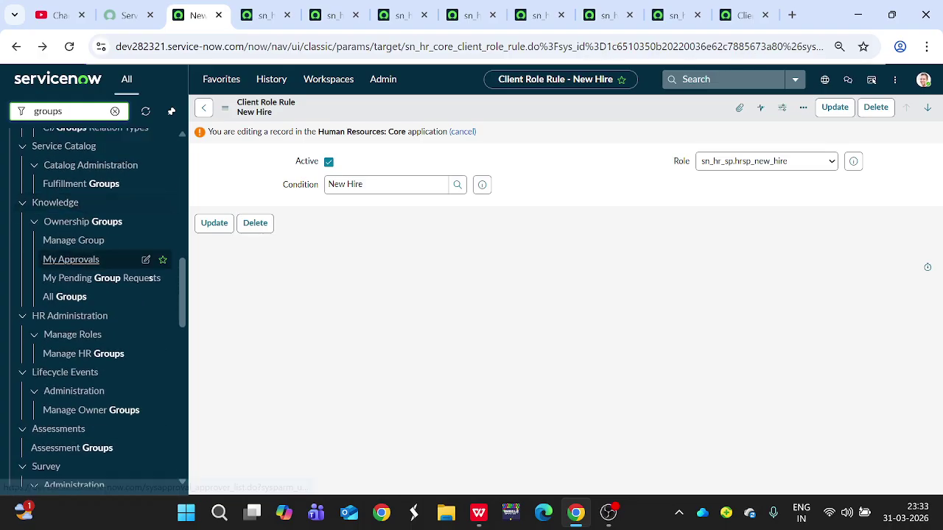
pyautogui.scroll(-4, 71, 260)
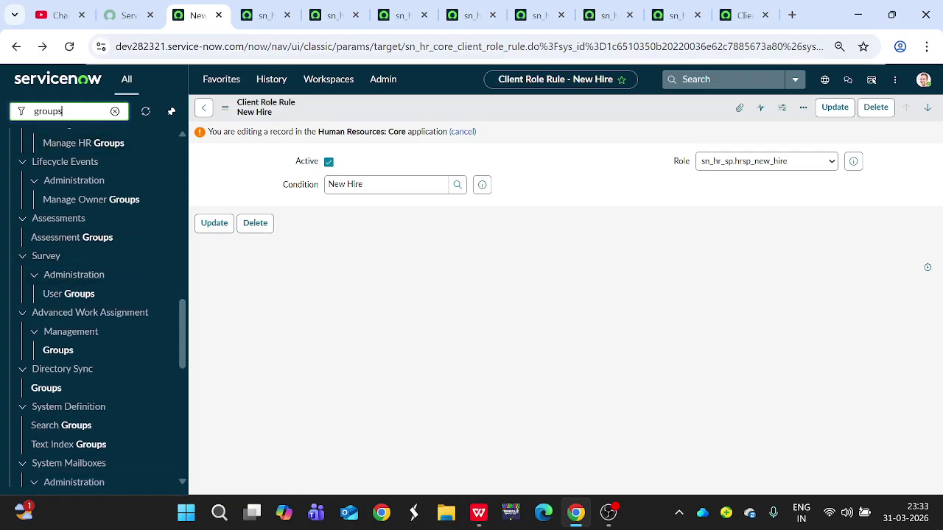
pyautogui.hotkey('ctrl', 'a')
pyautogui.write('manage hr gr')
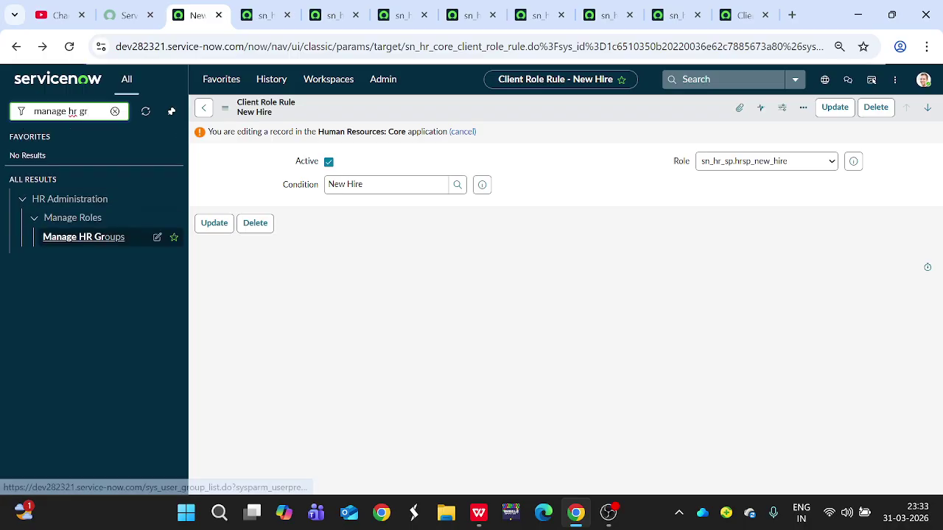
pyautogui.press('Return')
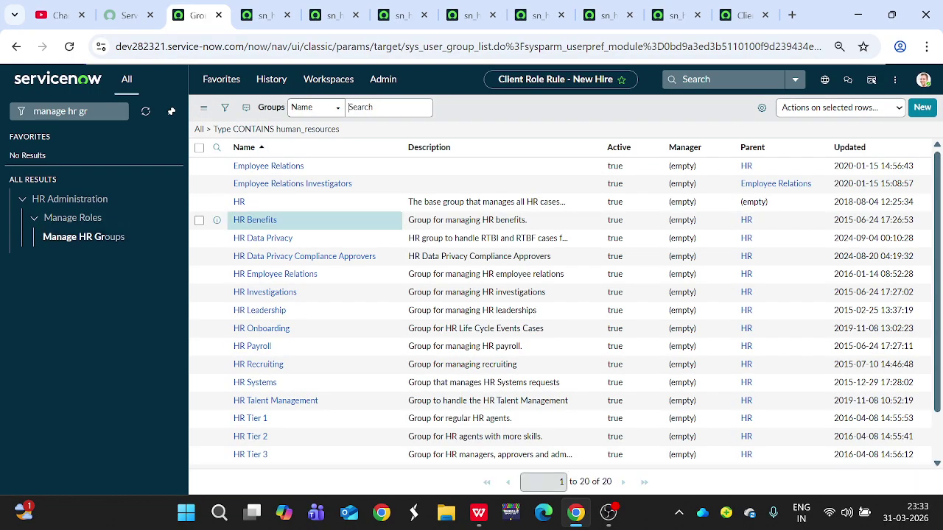
# - Open the HR Benefits and Employee Relations groups in new tabs and look through the remaining HR groups
pyautogui.keyDown('ctrl'); pyautogui.click(255, 254); pyautogui.keyUp('ctrl')
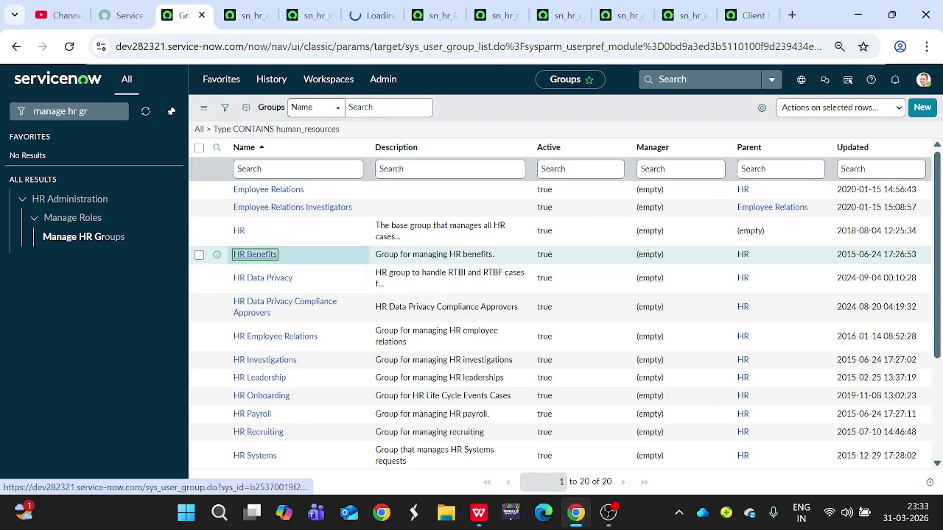
pyautogui.keyDown('ctrl'); pyautogui.click(268, 189); pyautogui.keyUp('ctrl')
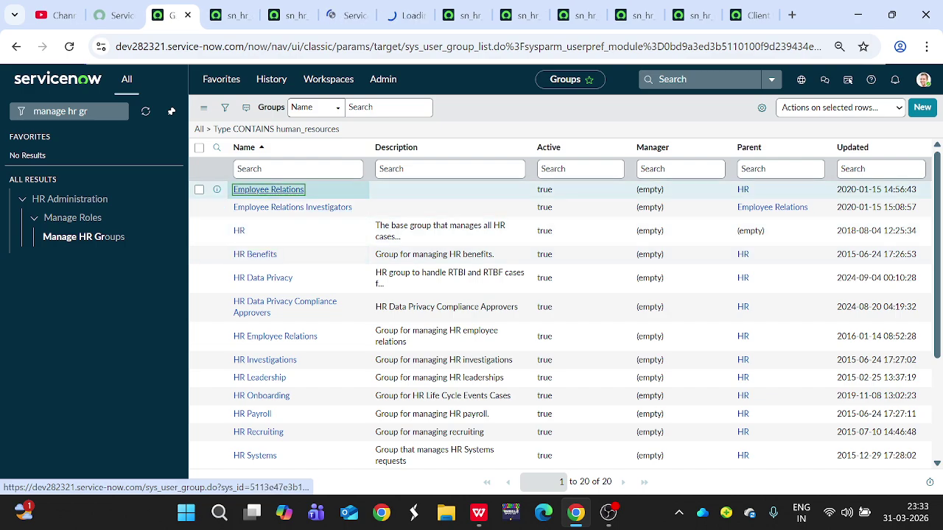
pyautogui.scroll(-5, 294, 328)
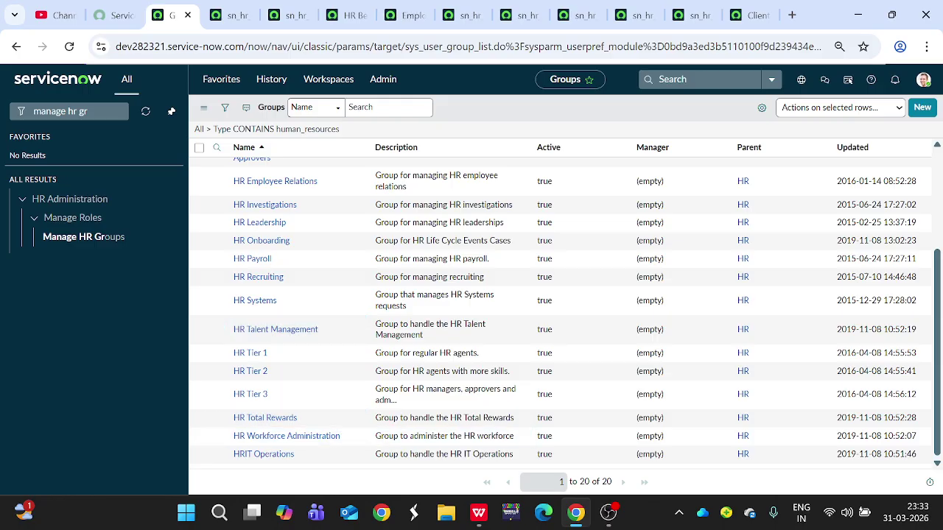
pyautogui.scroll(2, 294, 403)
pyautogui.scroll(-2, 295, 403)
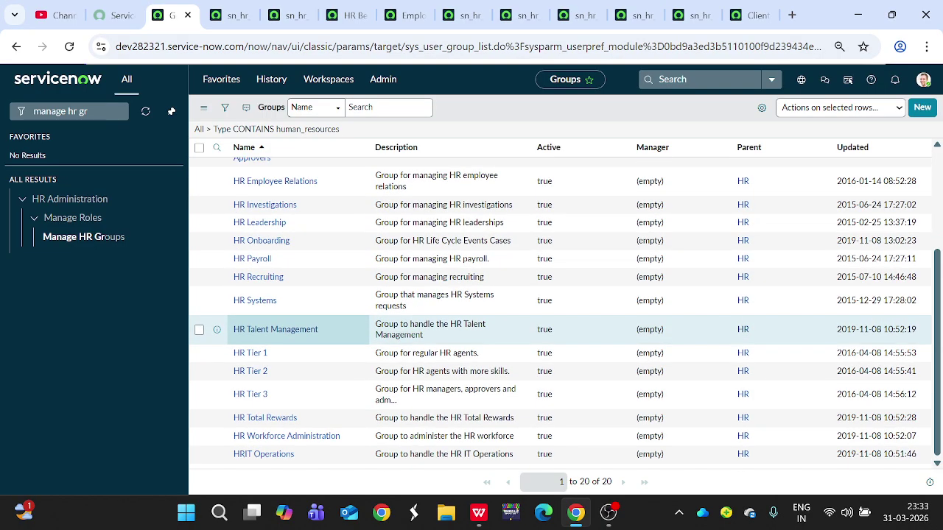
# - Check the roles and group members of the already opened HR Benefits group, and close that record
pyautogui.click(217, 147)
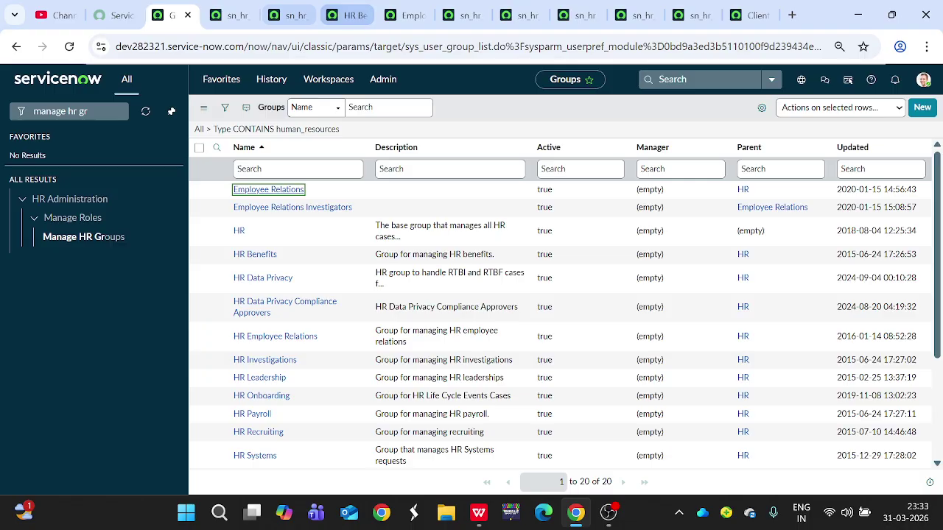
pyautogui.click(347, 15)
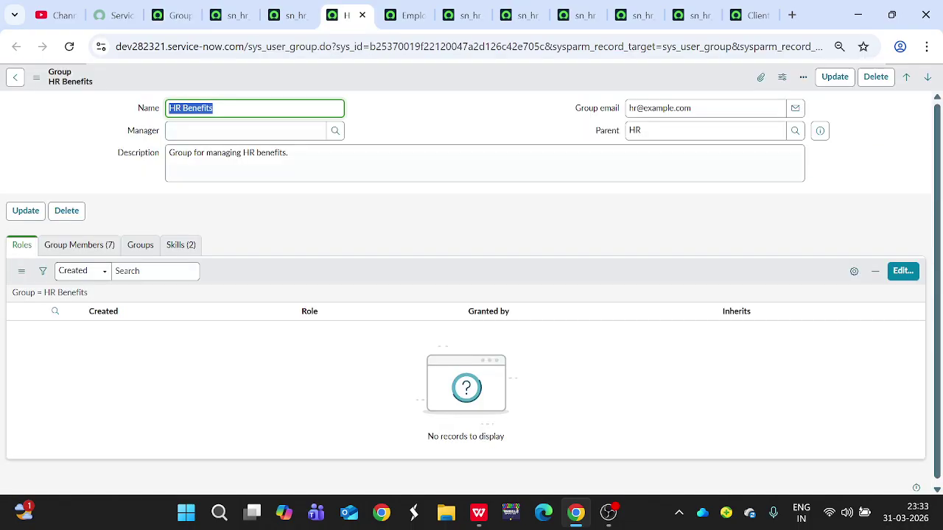
pyautogui.click(79, 244)
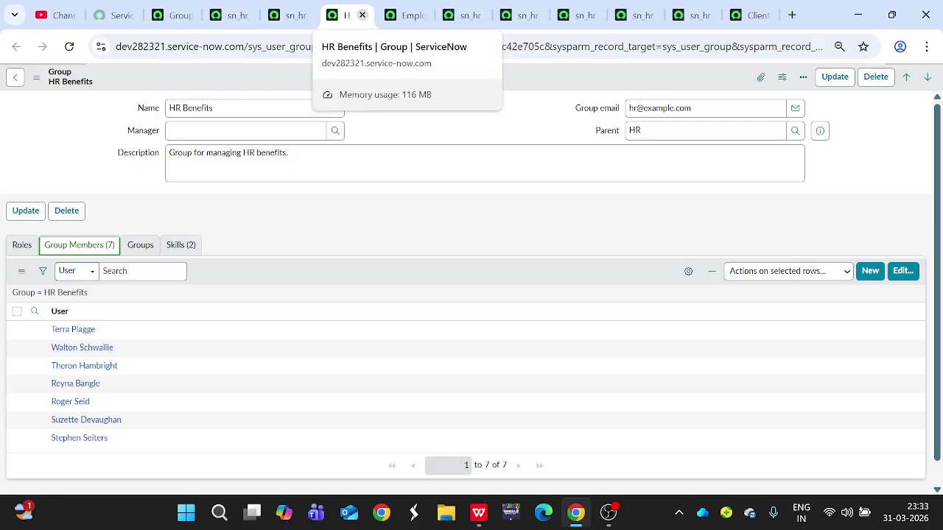
pyautogui.click(362, 14)
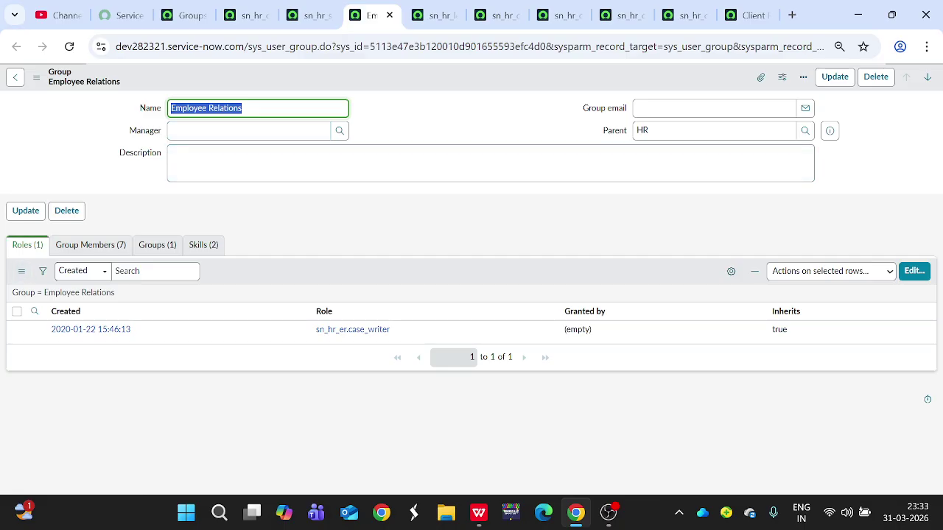
# - Review the Employee Relations group's name, its assigned role and its parent group
pyautogui.doubleClick(224, 108)
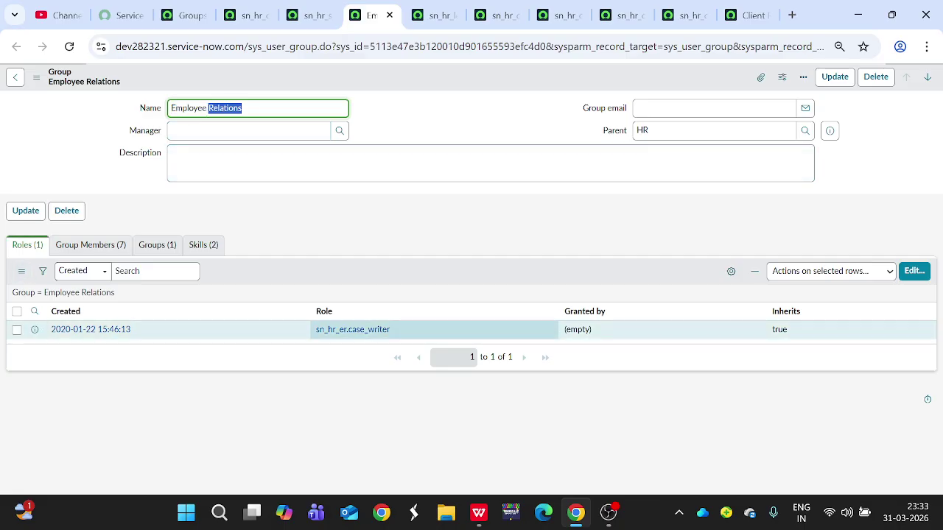
pyautogui.moveTo(391, 329); pyautogui.dragTo(316, 329)
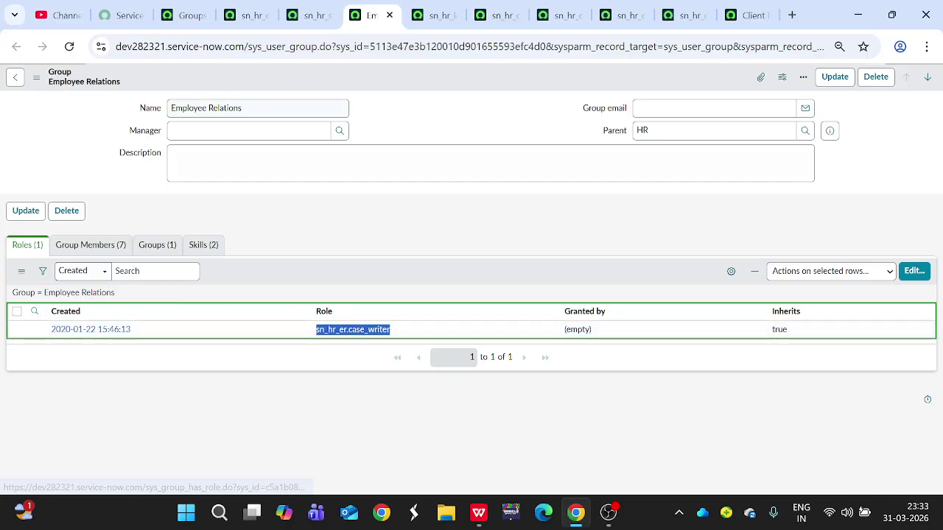
pyautogui.doubleClick(642, 130)
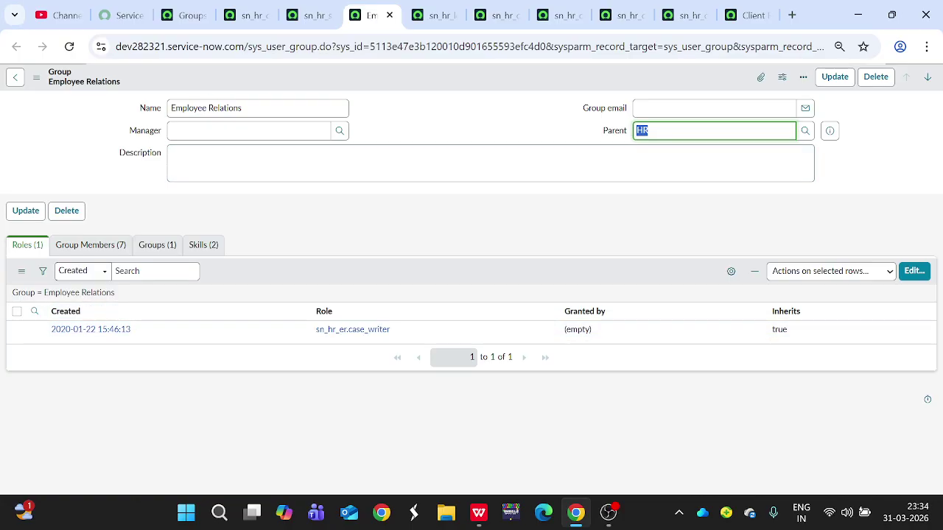
# - Preview the parent group of Employee Relations, open its full record and check the role assigned to it
pyautogui.click(829, 130)
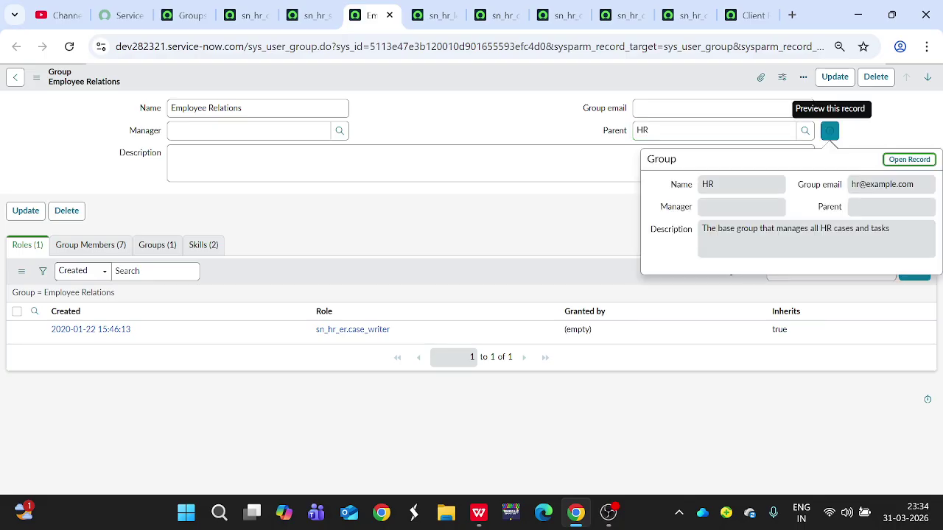
pyautogui.click(909, 159)
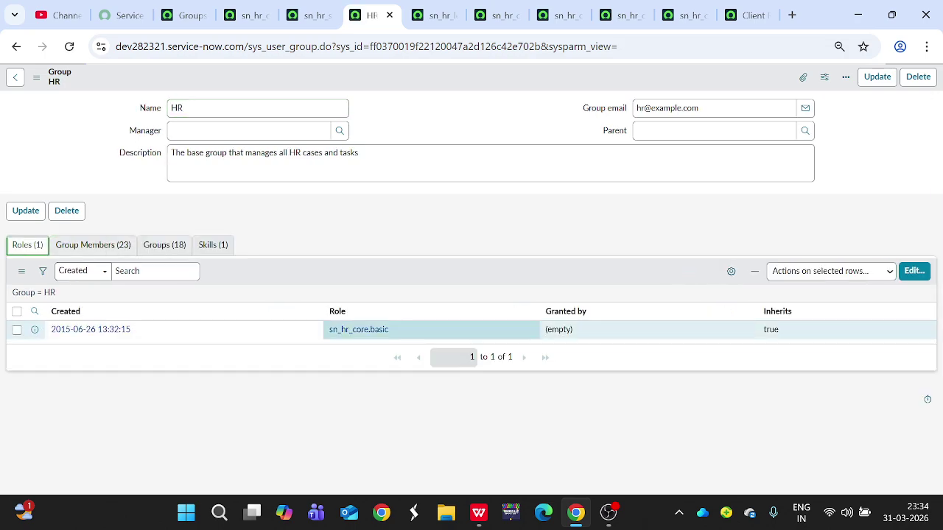
pyautogui.doubleClick(358, 330)
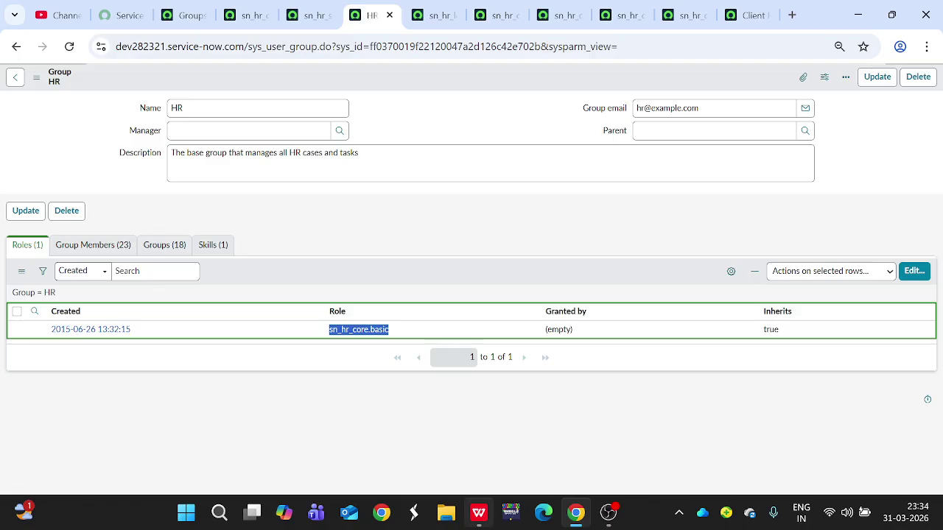
# - Switch to the HRSD Roles.pptx presentation in WPS Office and place the cursor in the bullet on the two types of HR roles
pyautogui.click(479, 512)
pyautogui.click(558, 263)
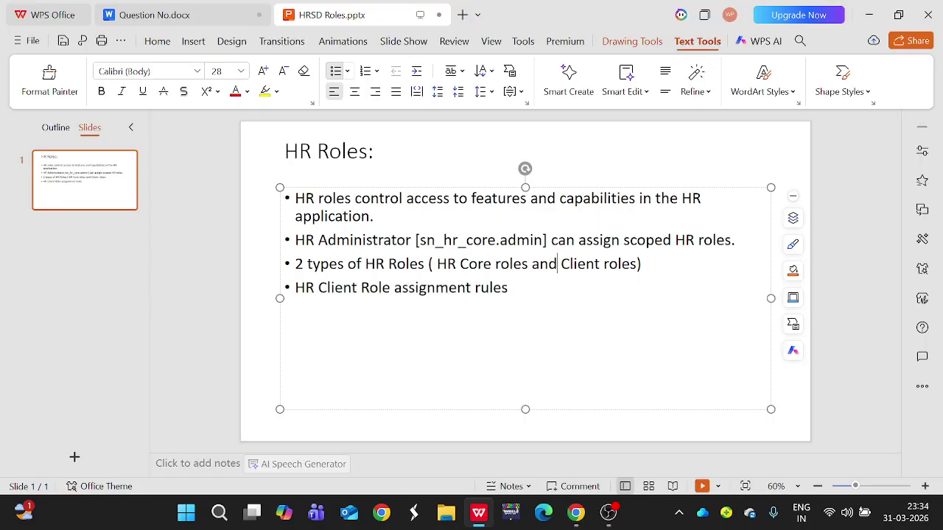